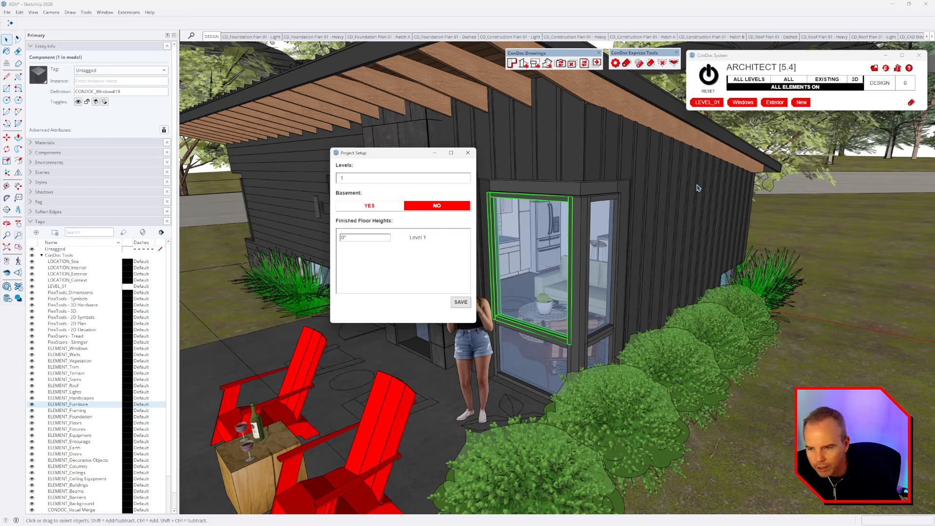
Step: Reduce the project to one level, then toggle Basement to YES and back to NO
click(463, 177)
click(463, 178)
click(462, 179)
click(462, 180)
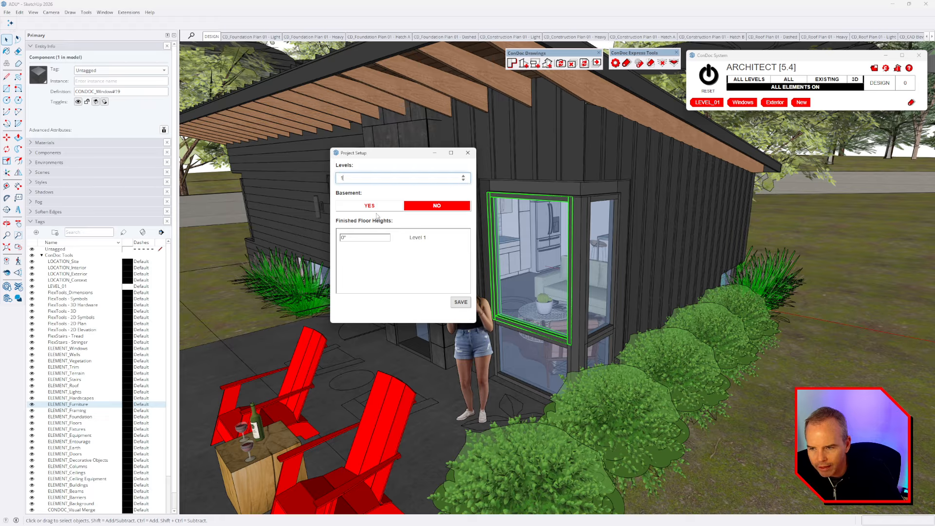
click(379, 208)
click(432, 208)
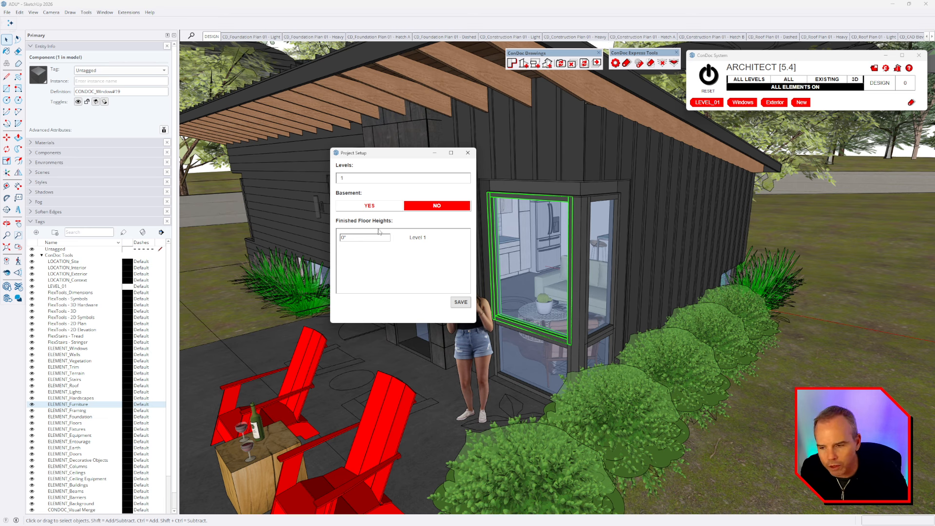
Step: Move Project Setup to the right and zoom in on the model origin beside the house
drag(387, 158, 807, 197)
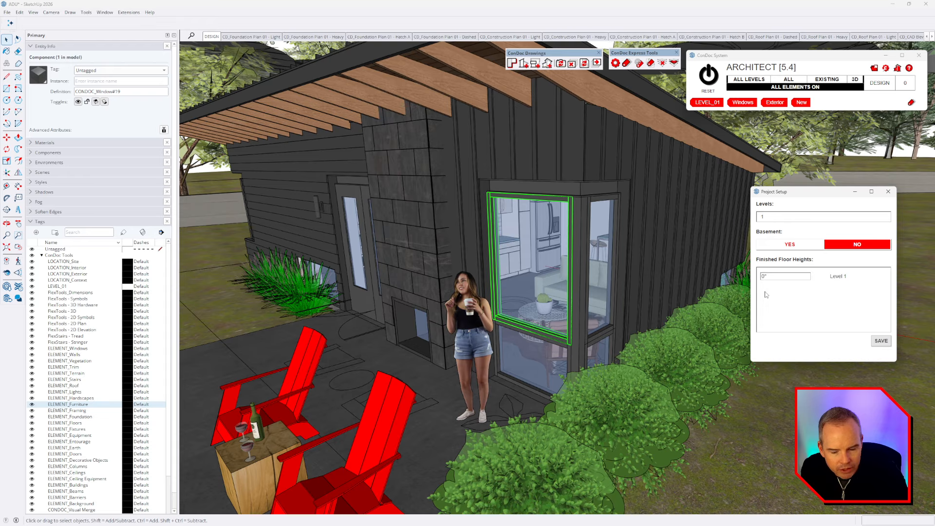
scroll(519, 286, down, 10)
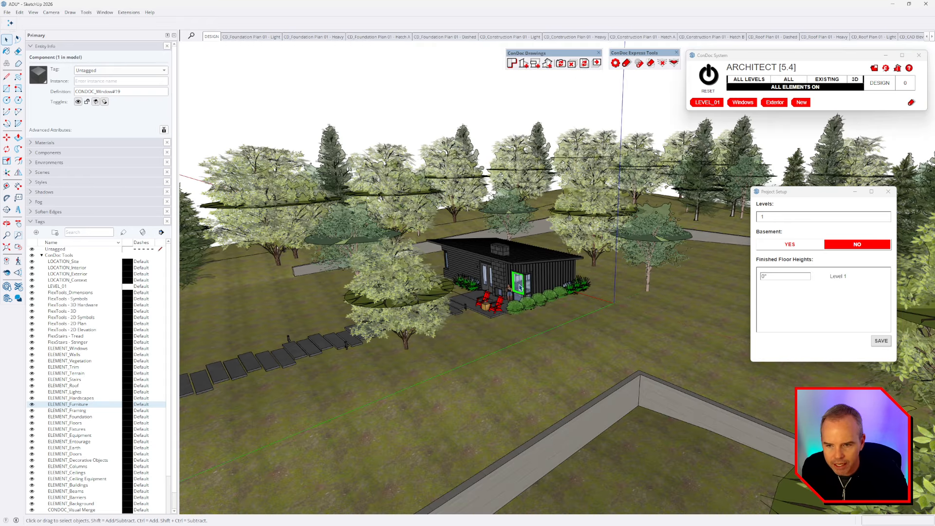
scroll(519, 287, down, 2)
right_click(604, 94)
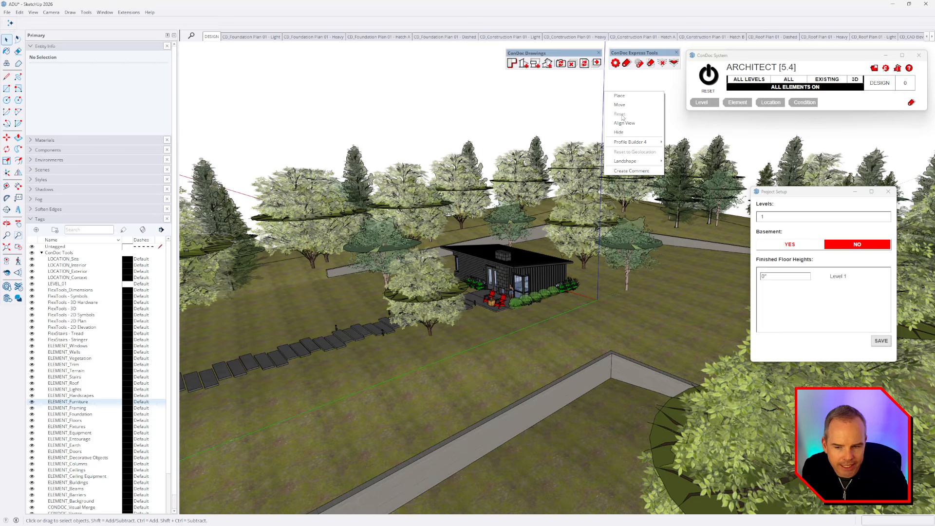
click(623, 132)
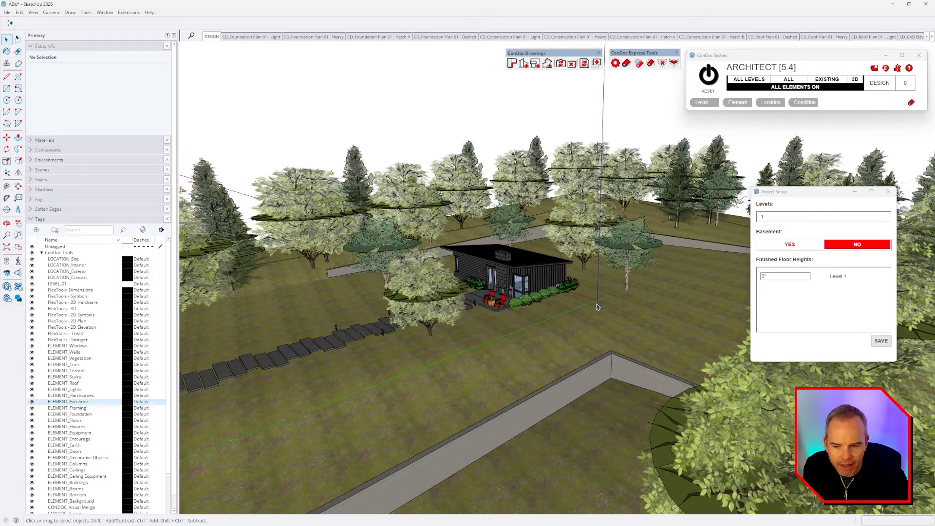
scroll(598, 307, up, 5)
key(t)
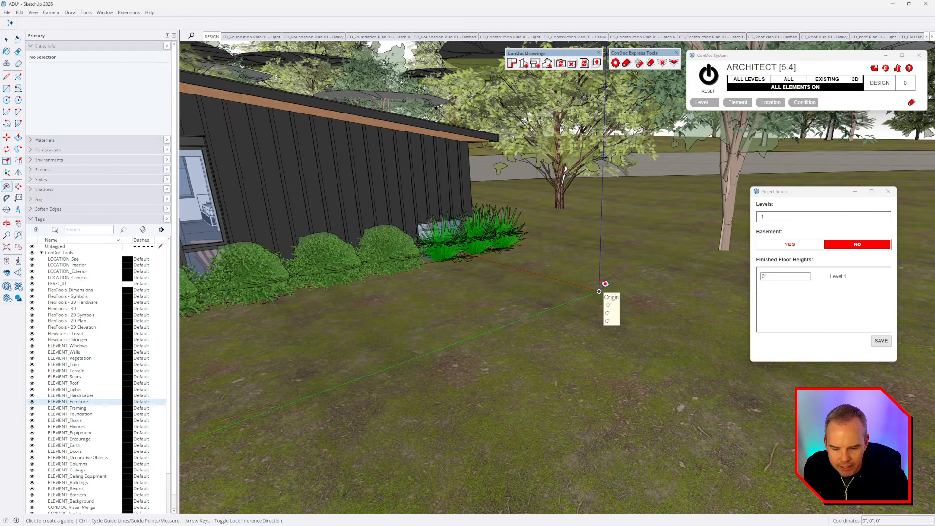
Step: Measure the interior floor height (5 3/8") from the origin and select Level 1's finished floor height field
click(599, 291)
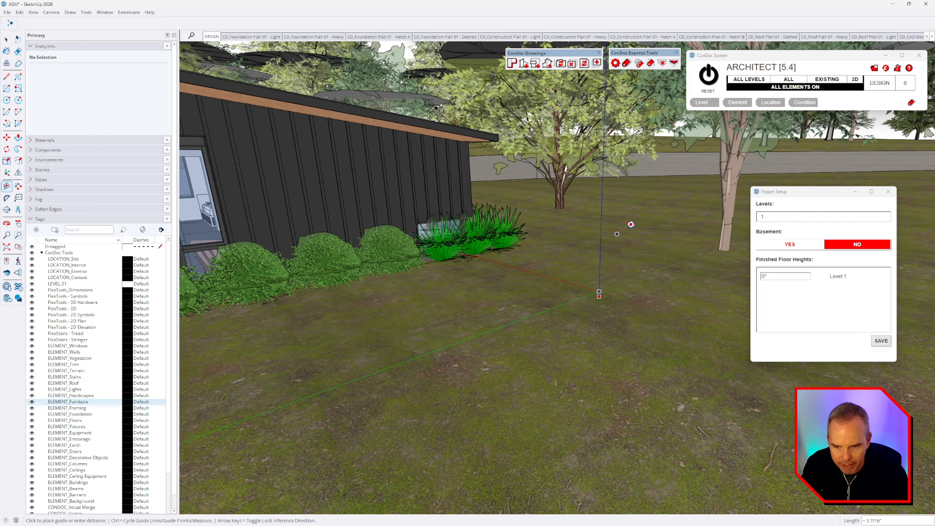
middle_drag(458, 245, 652, 288)
scroll(580, 240, up, 12)
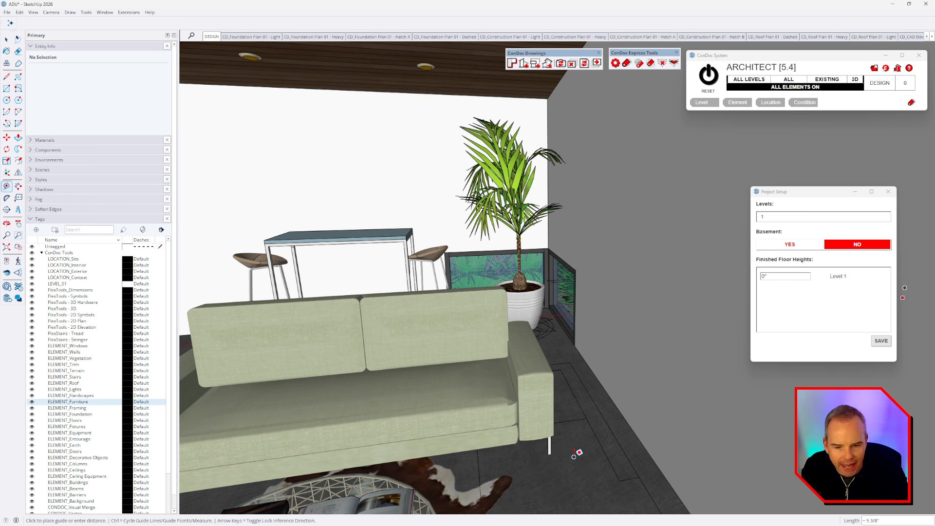
key(Escape)
double_click(763, 276)
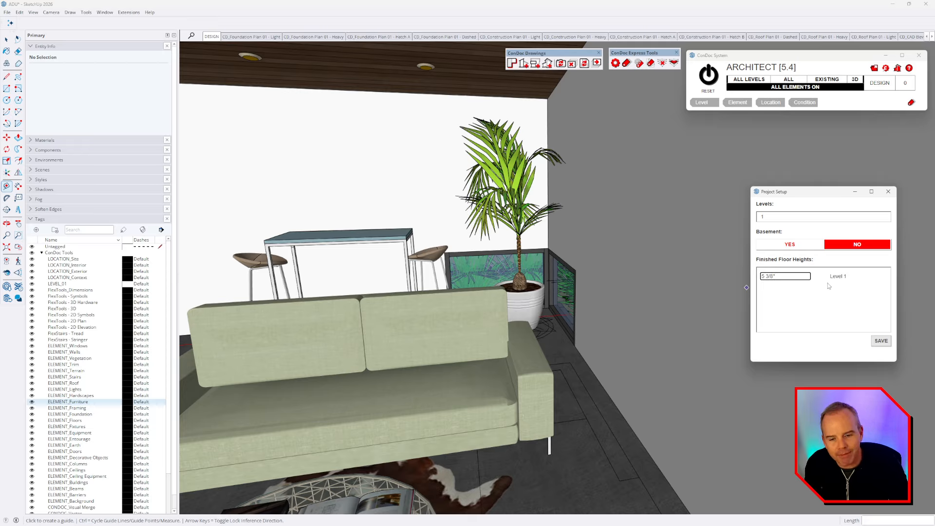
drag(796, 278, 720, 280)
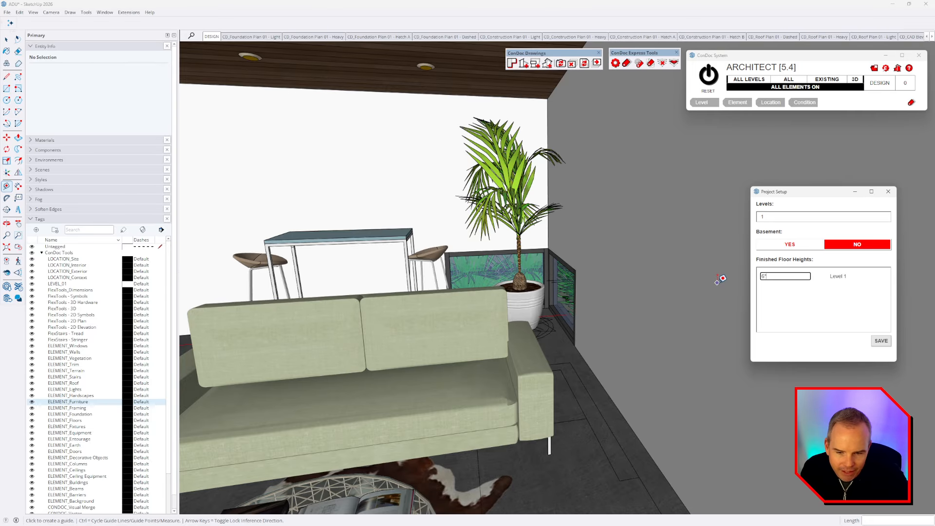
middle_drag(720, 280, 612, 281)
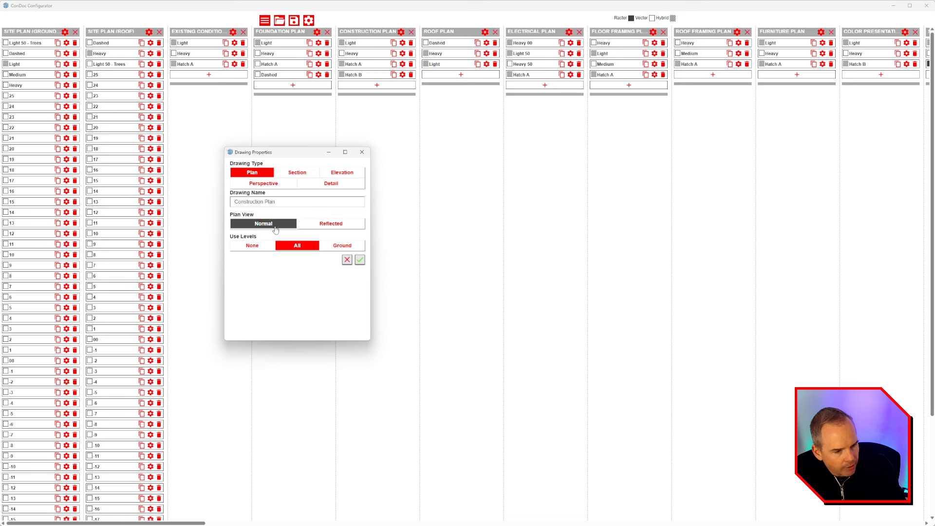
Step: Set the Construction Plan to use All levels and select the Heavy viewport's 4' section plane height
click(299, 246)
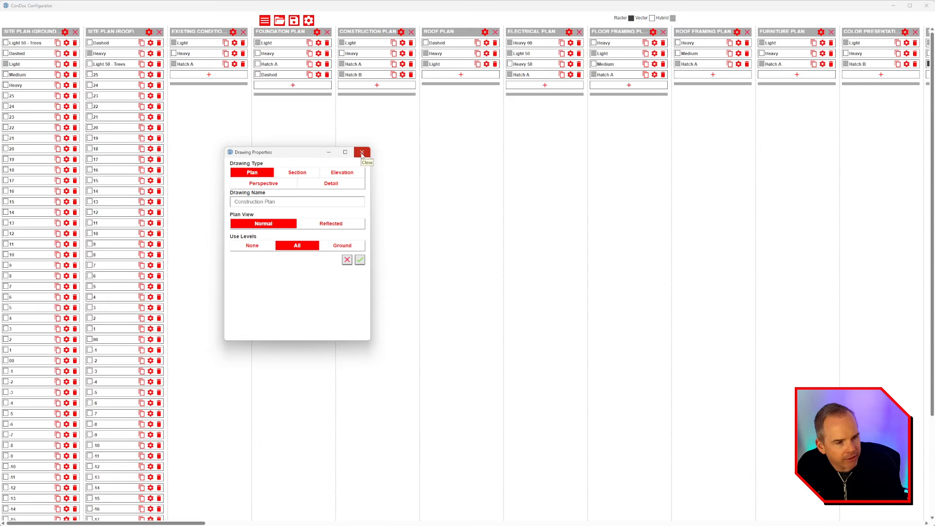
click(362, 153)
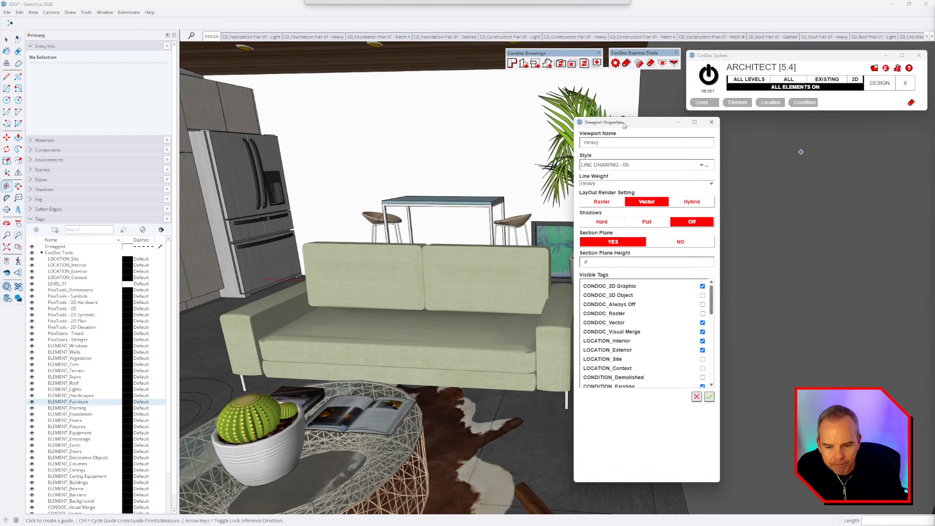
click(619, 259)
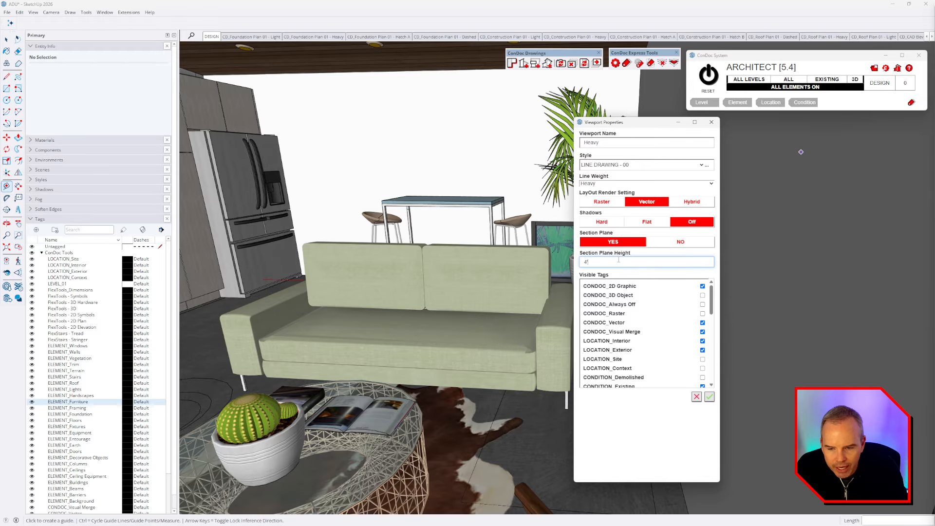
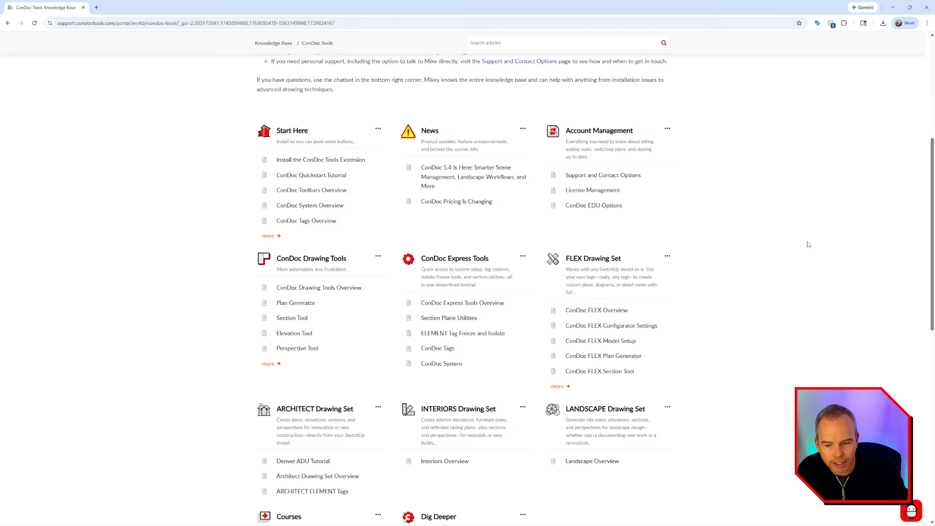
Step: Browse the Knowledge Base article categories and open the Mikey chatbot panel
scroll(807, 263, down, 1)
scroll(807, 263, down, 3)
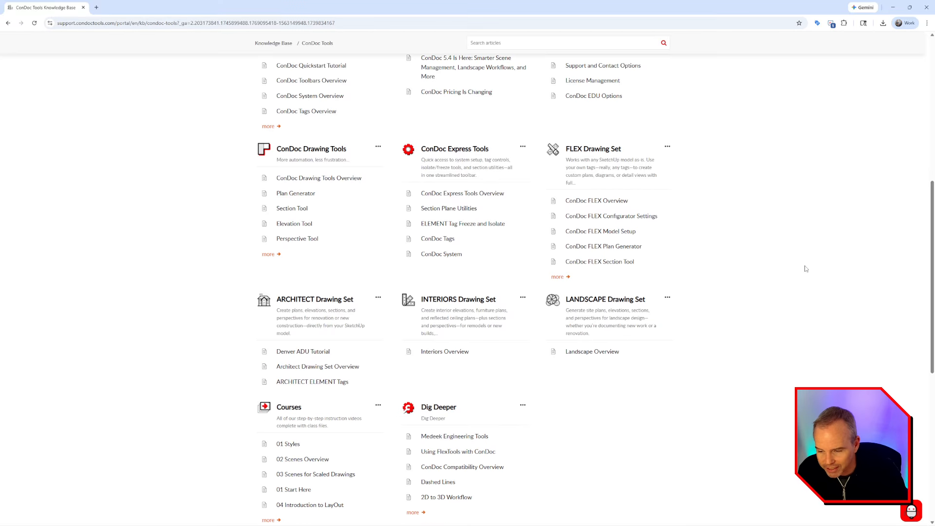
scroll(805, 273, down, 3)
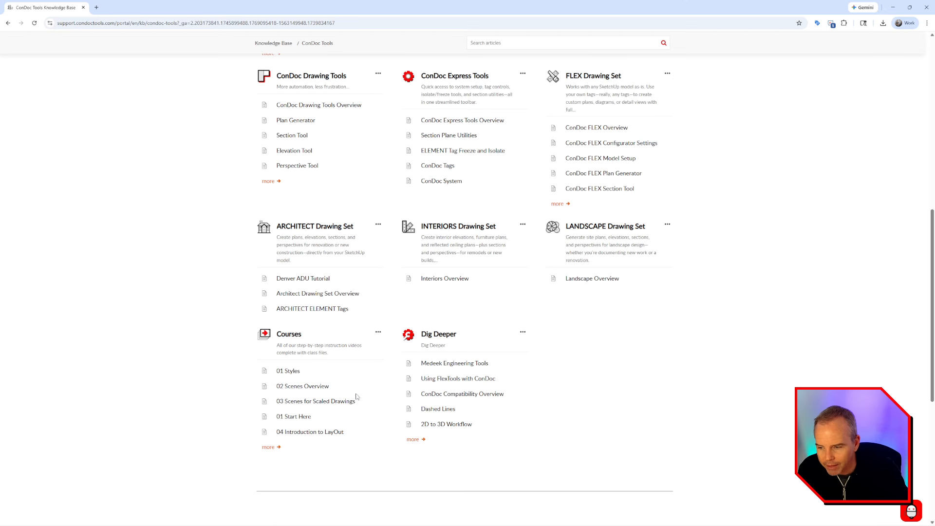
scroll(716, 374, up, 8)
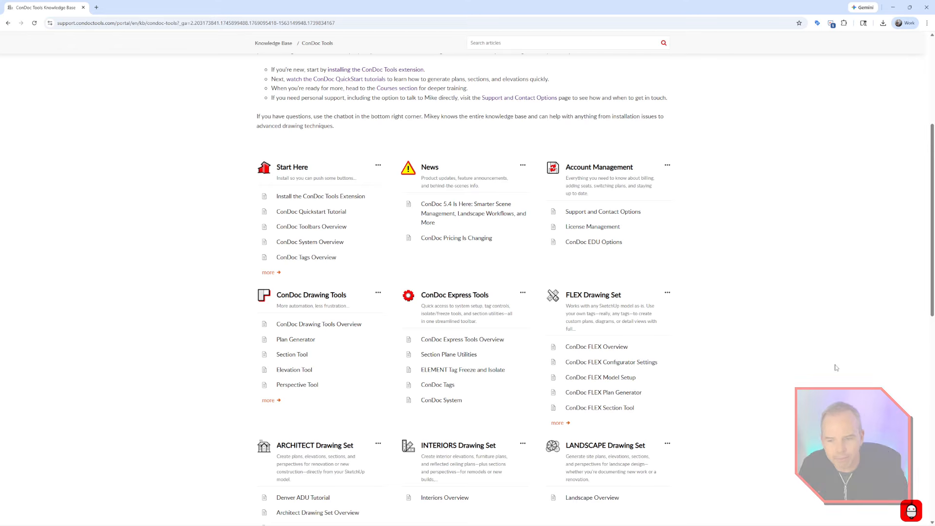
click(911, 511)
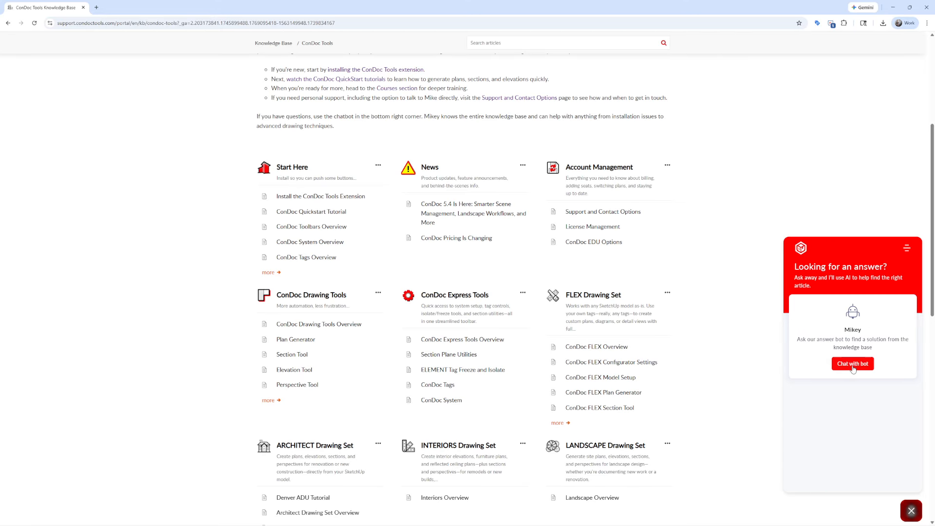
Step: Ask the Mikey bot how to set finished floor heights and expand its full answer
click(852, 364)
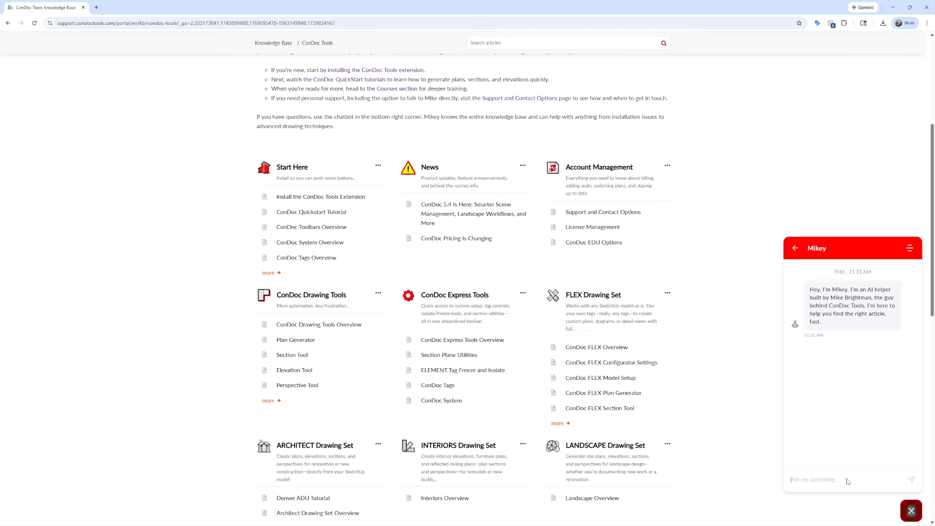
text(how)
key(Return)
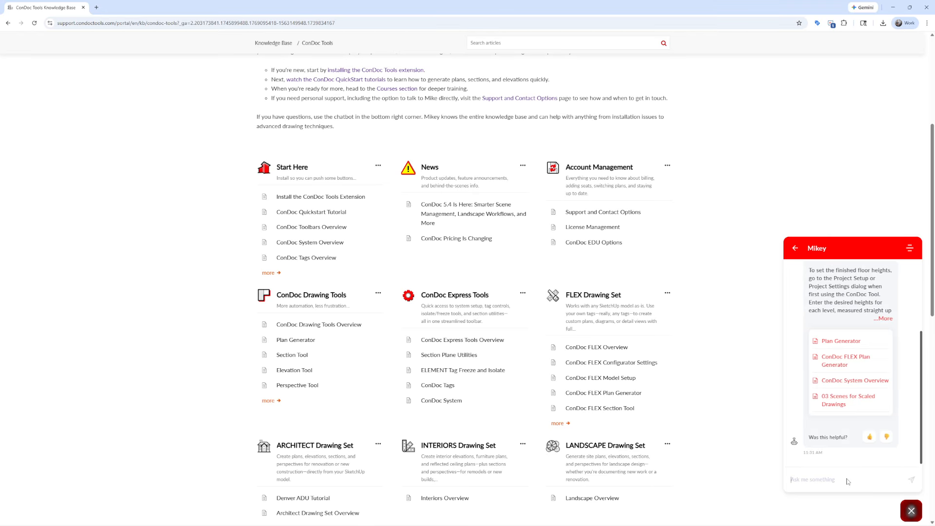
click(885, 318)
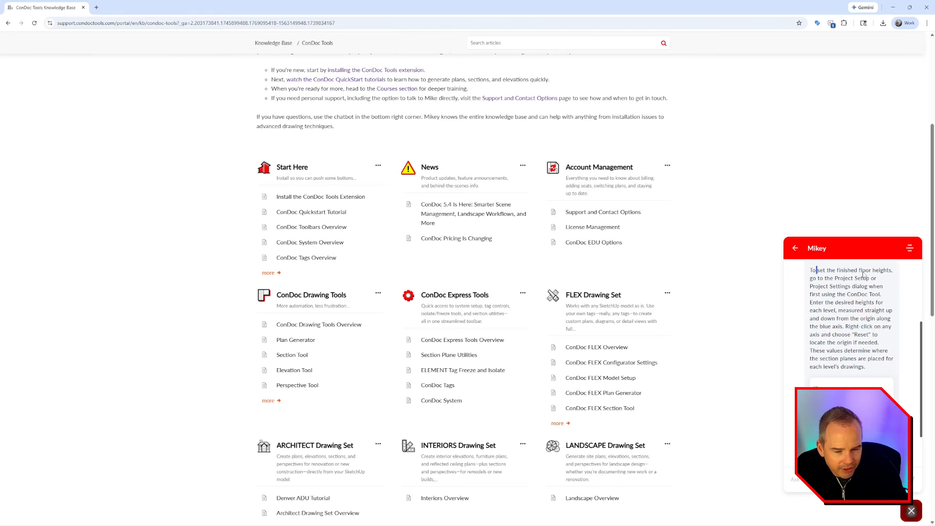
drag(820, 279, 868, 283)
click(857, 296)
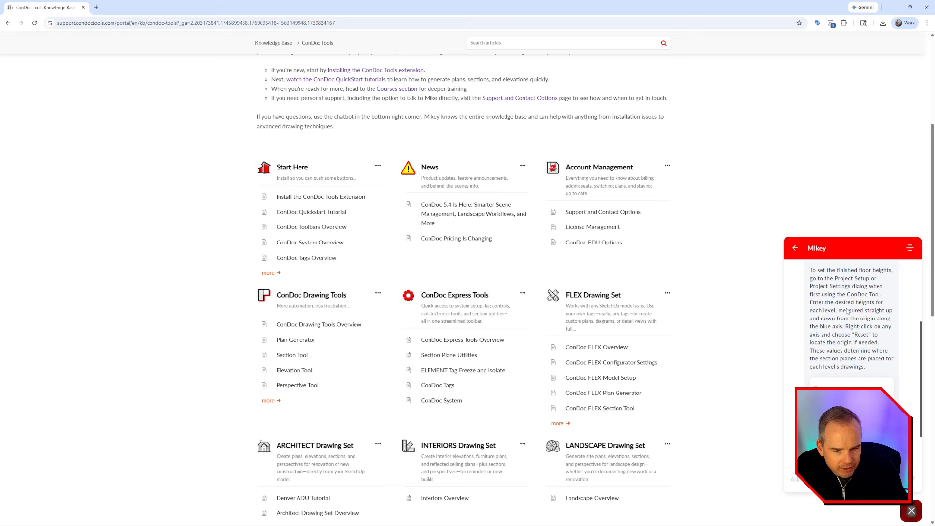
drag(818, 295, 878, 303)
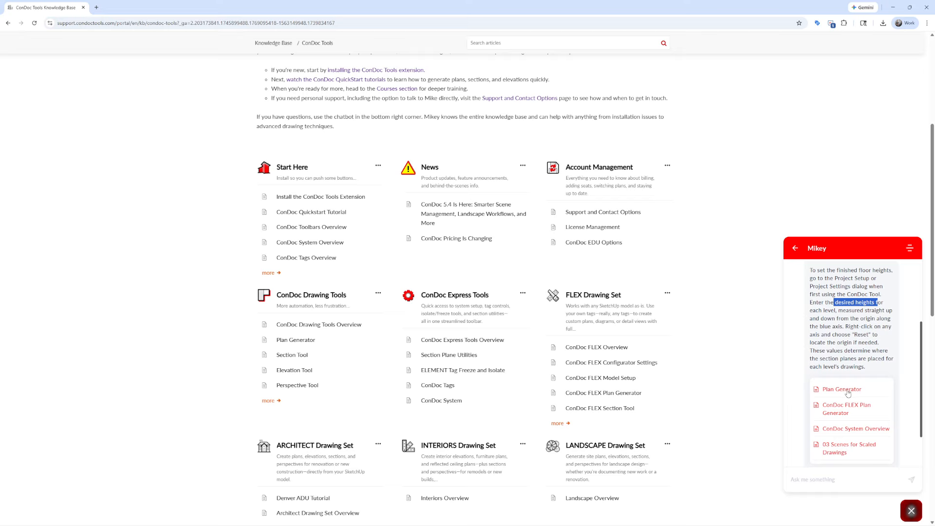
Step: Read the linked ConDoc System Overview article, then close the chat panel
click(865, 430)
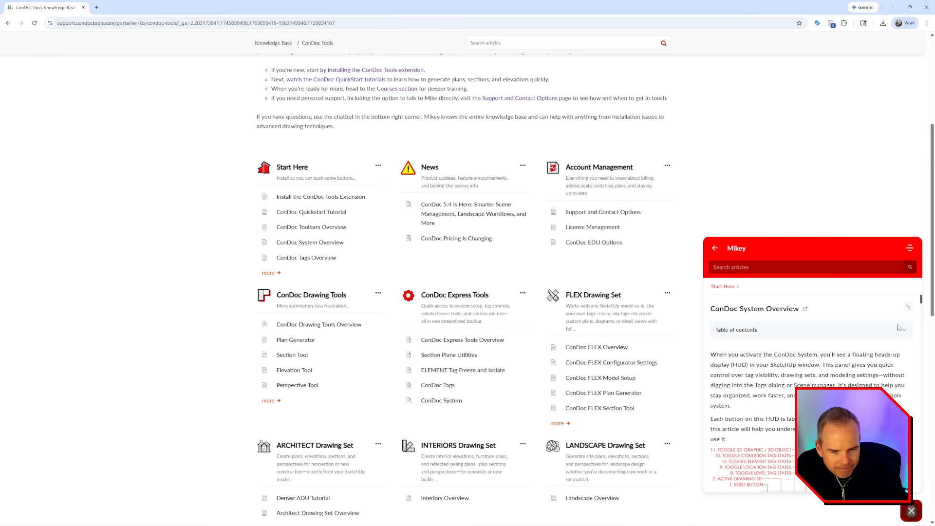
scroll(898, 327, up, 3)
scroll(802, 347, down, 3)
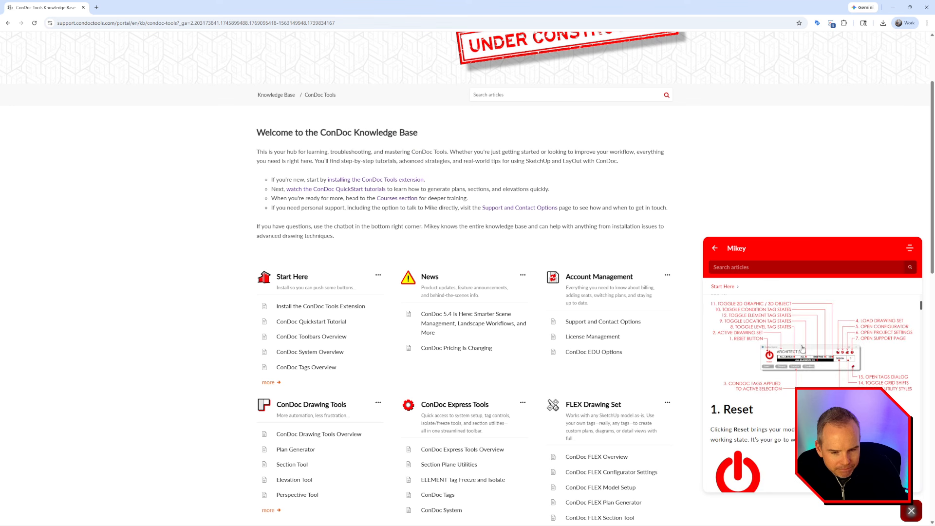
click(911, 512)
scroll(779, 263, down, 10)
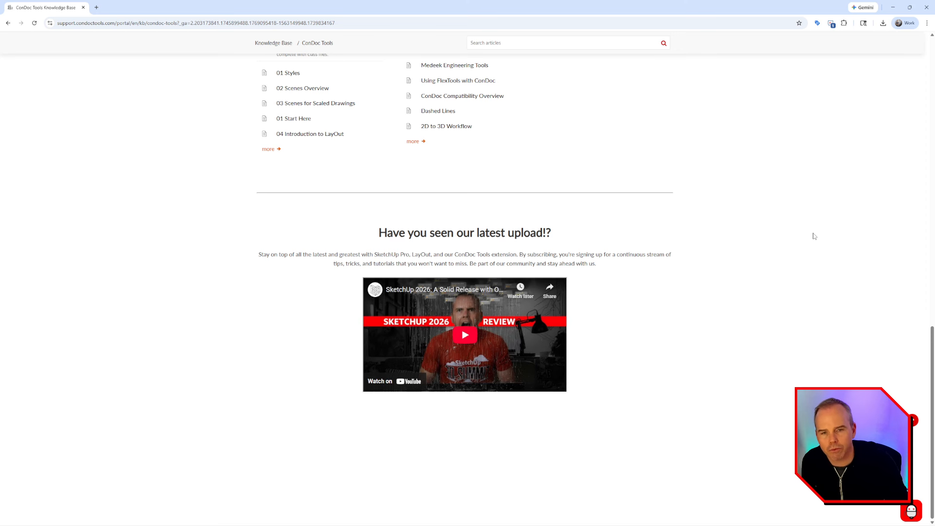
Step: Return to the SketchUp model, orbit the living room, and RESET ConDoc to show the whole ADU
click(83, 7)
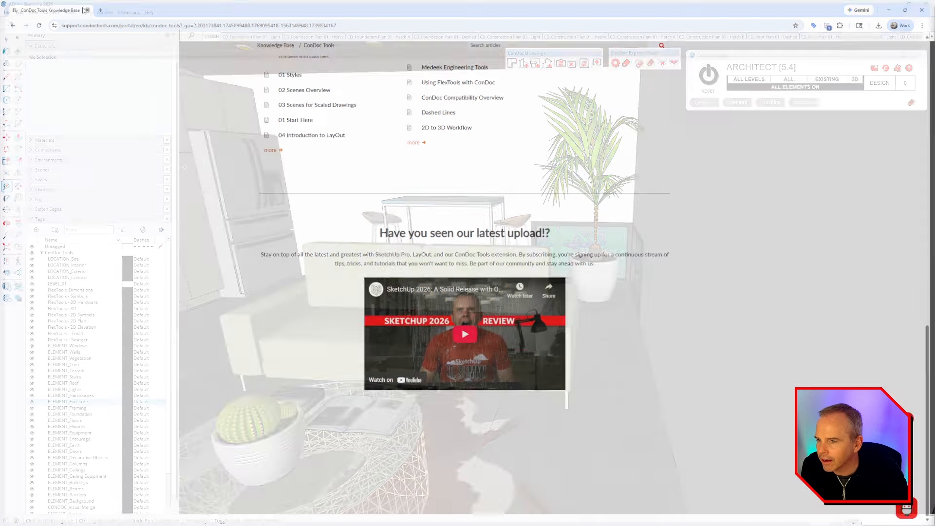
middle_drag(684, 234, 673, 253)
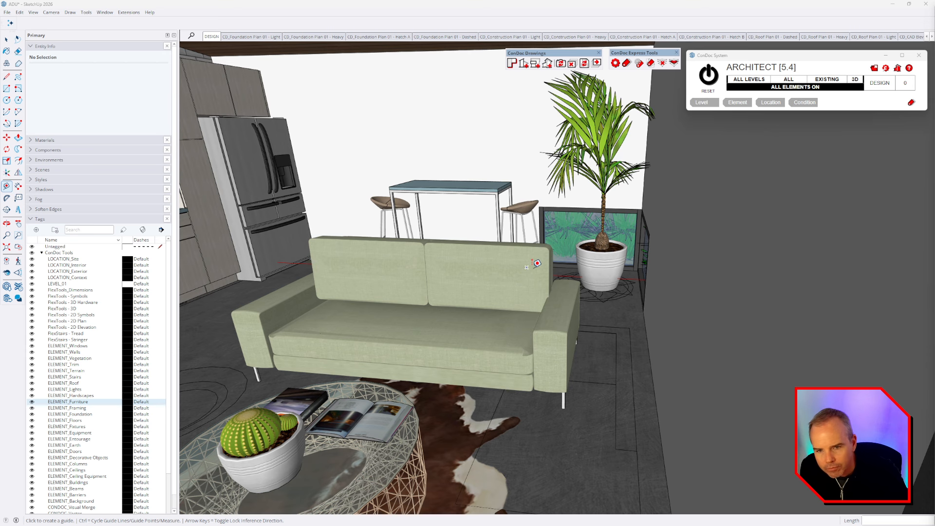
middle_drag(531, 267, 545, 273)
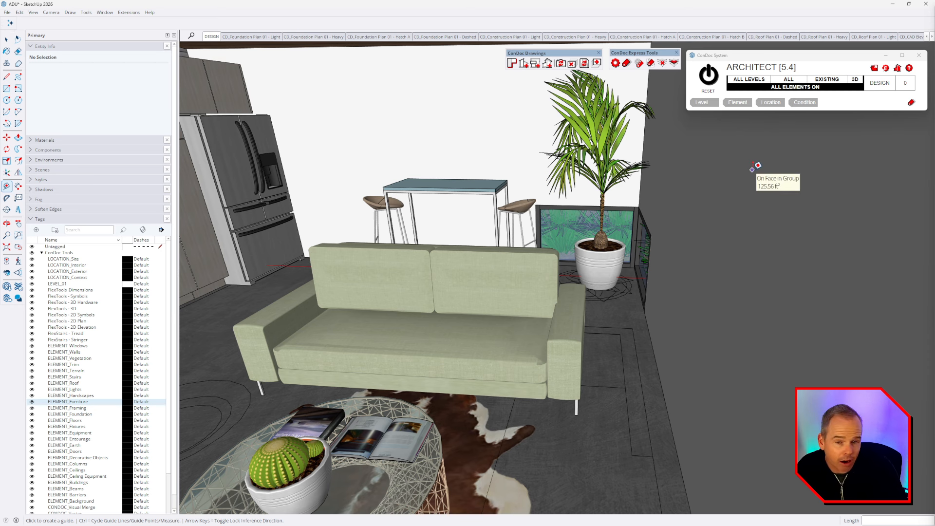
middle_drag(751, 169, 757, 221)
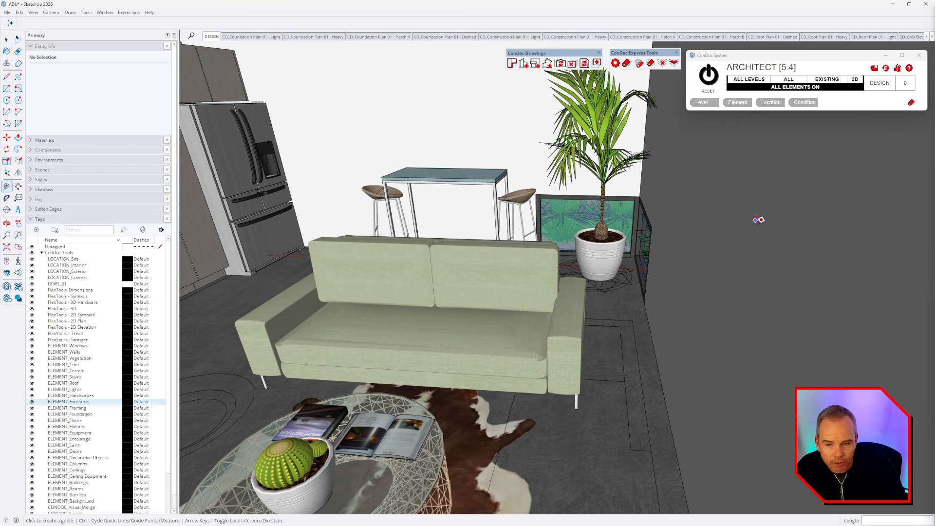
scroll(758, 224, down, 1)
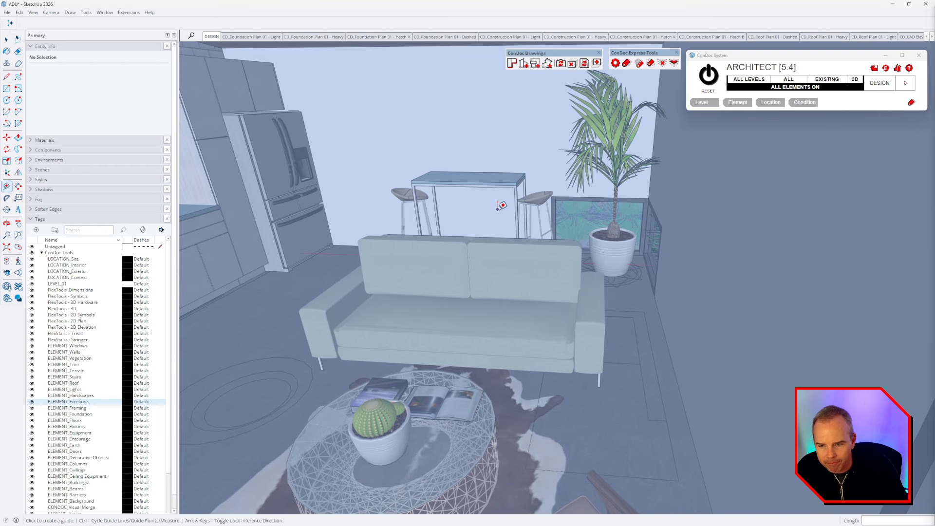
click(707, 77)
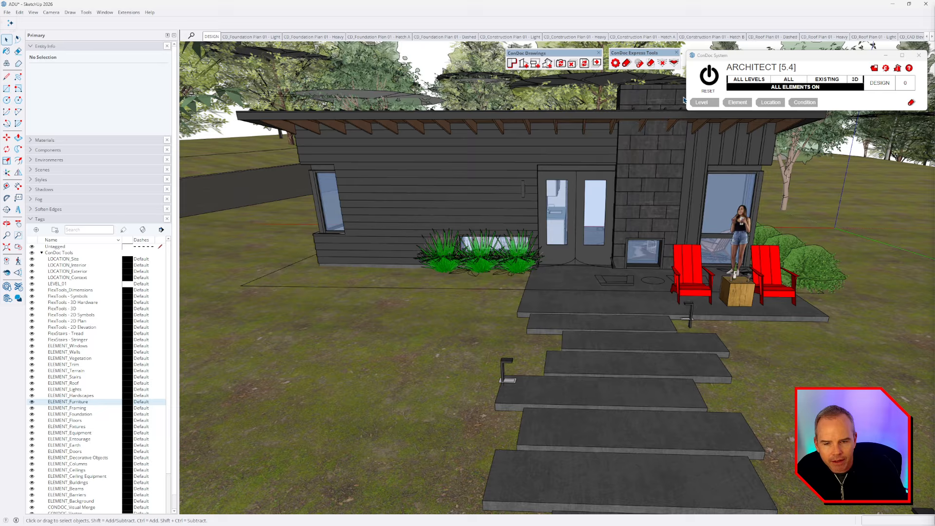
Step: Try the Level 01, Interior, Demolition, 2D and all-elements-off filters, restoring each one
click(753, 81)
click(753, 81)
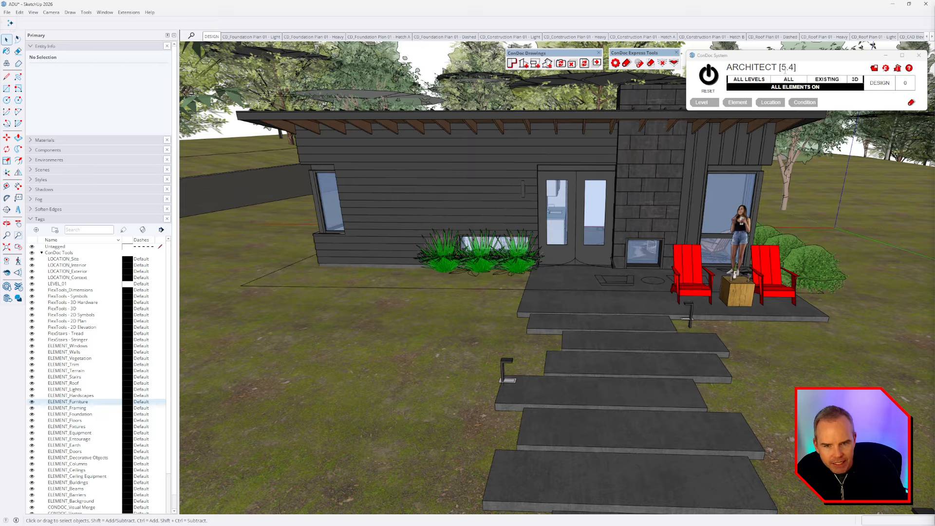
click(790, 81)
click(794, 82)
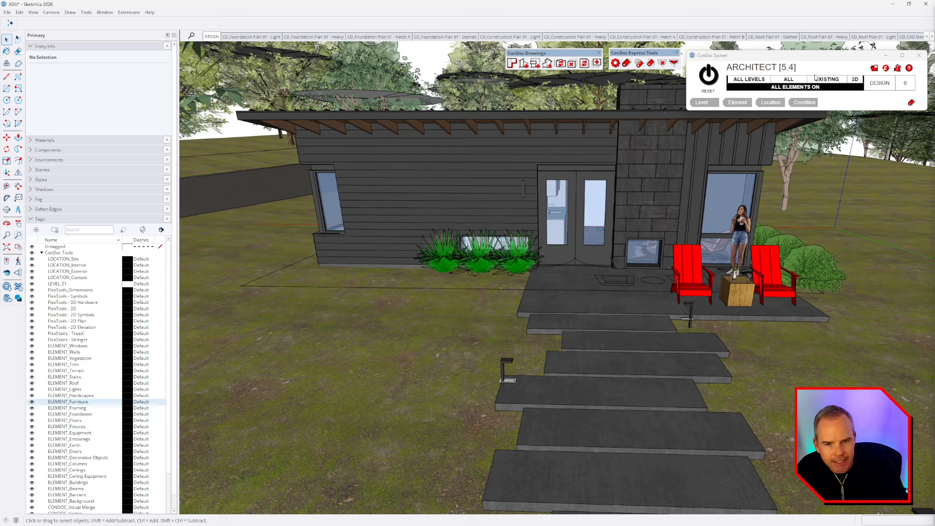
click(832, 81)
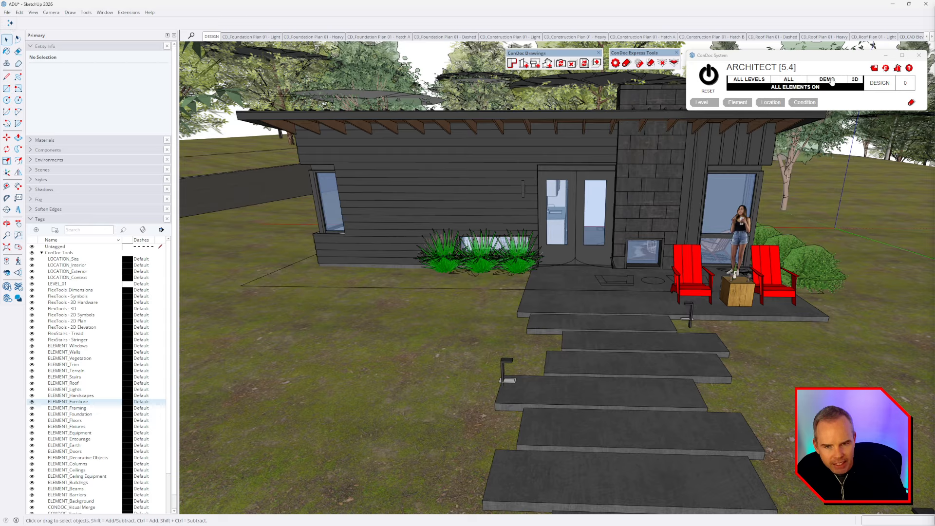
click(832, 81)
click(856, 81)
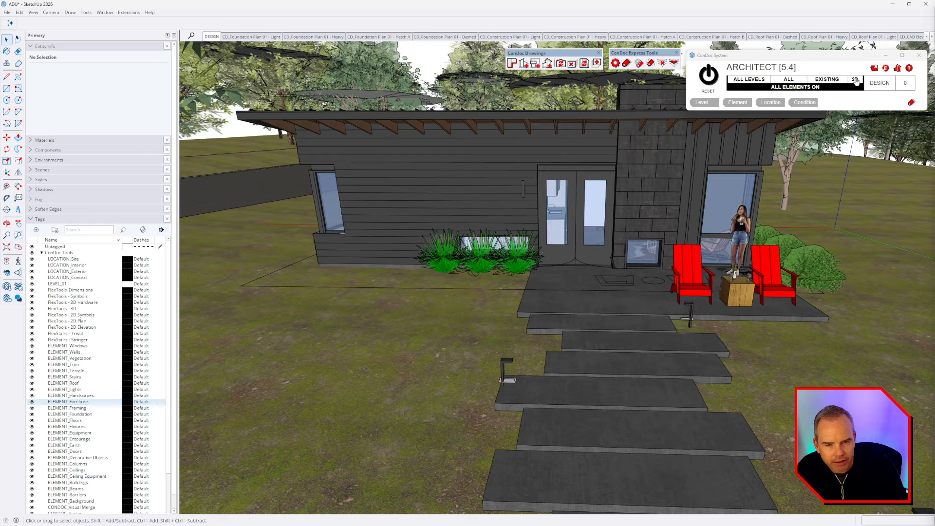
click(856, 81)
click(813, 87)
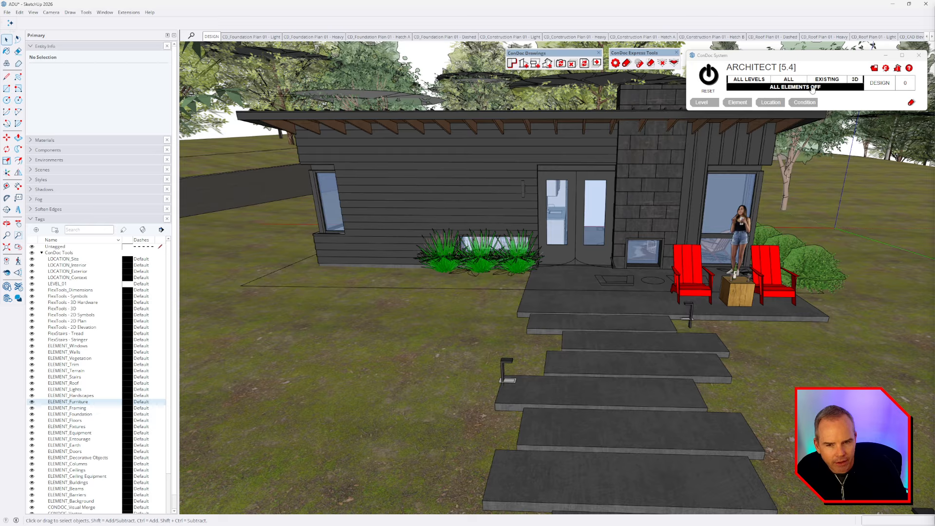
click(783, 87)
Step: Toggle interior locations again, then restore all locations, all elements and all levels
click(798, 81)
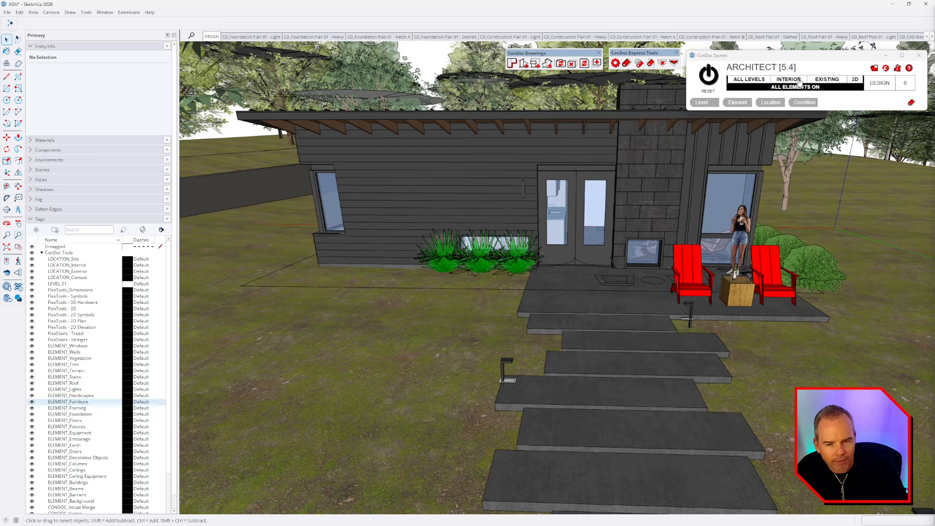
click(798, 87)
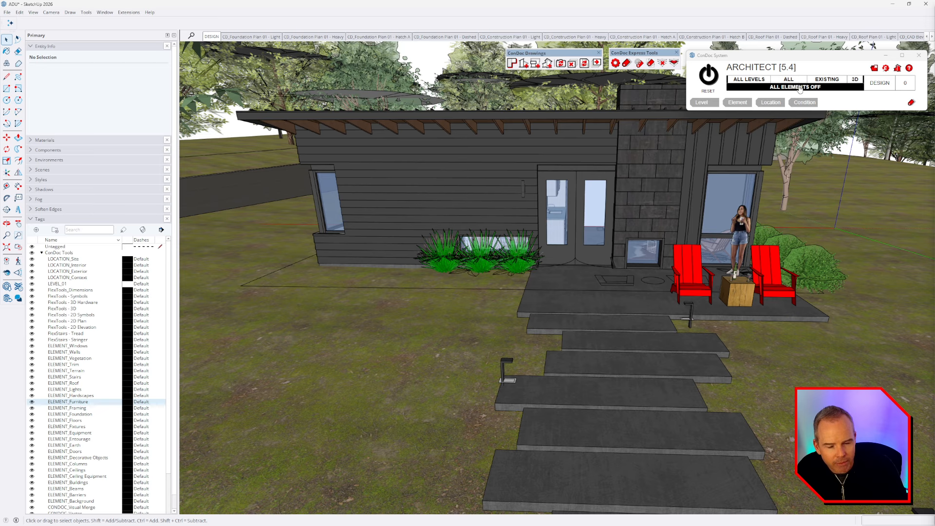
click(749, 79)
click(750, 82)
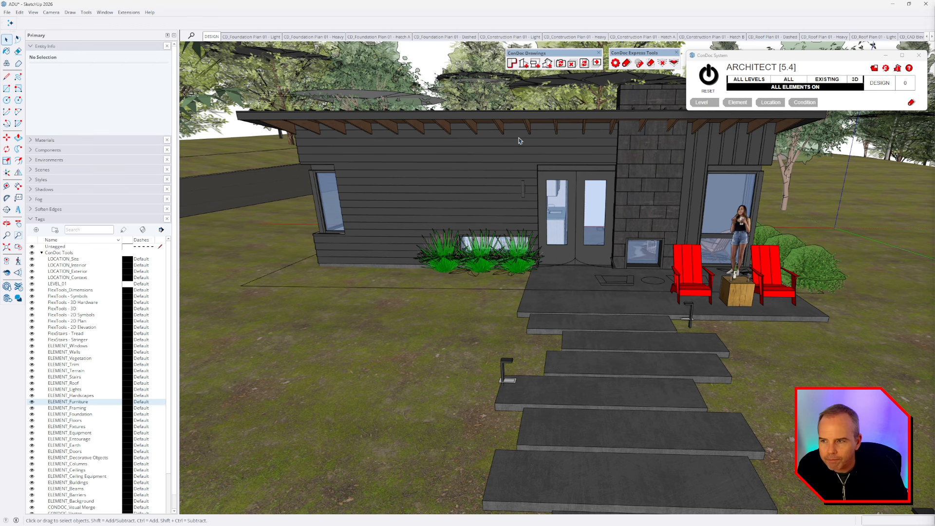
click(7, 12)
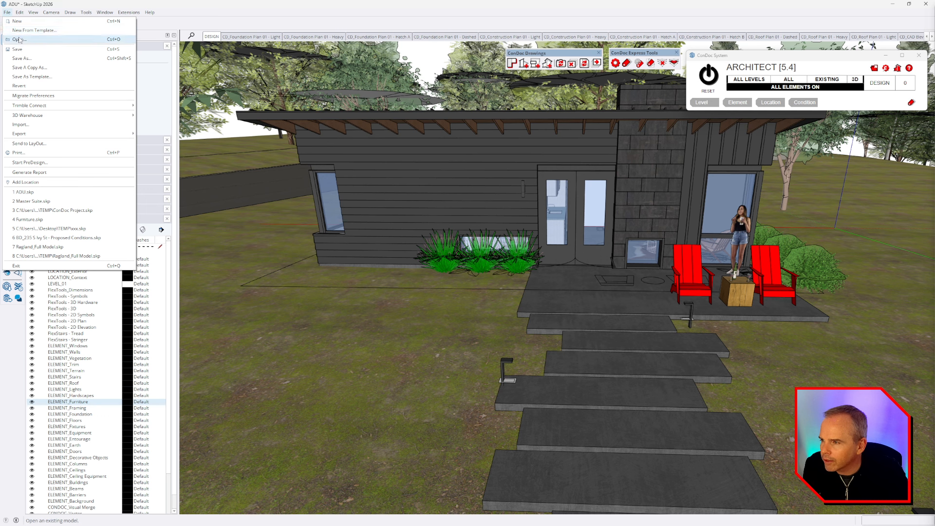
click(20, 39)
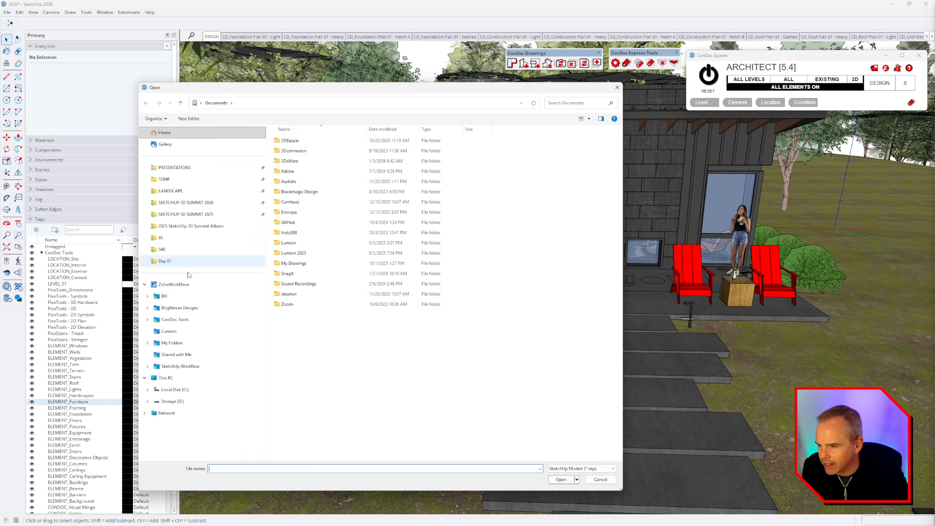
click(175, 320)
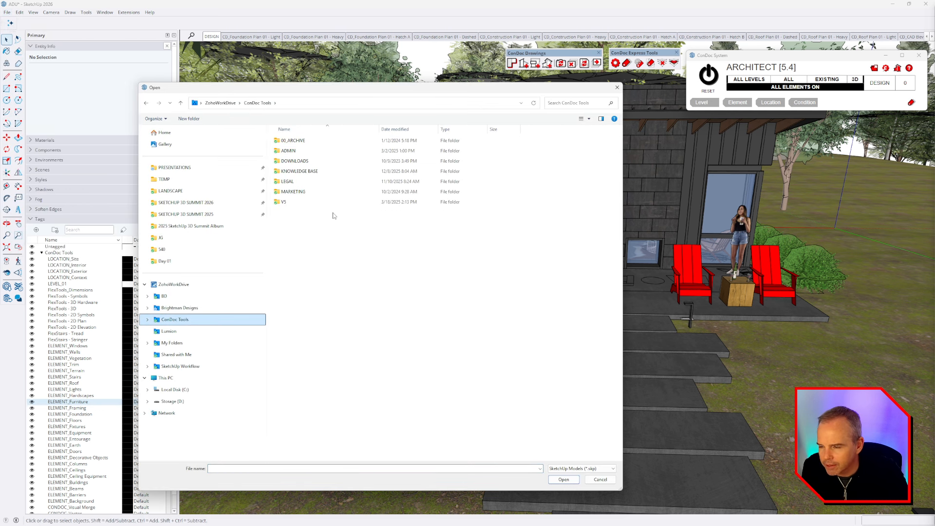
double_click(309, 201)
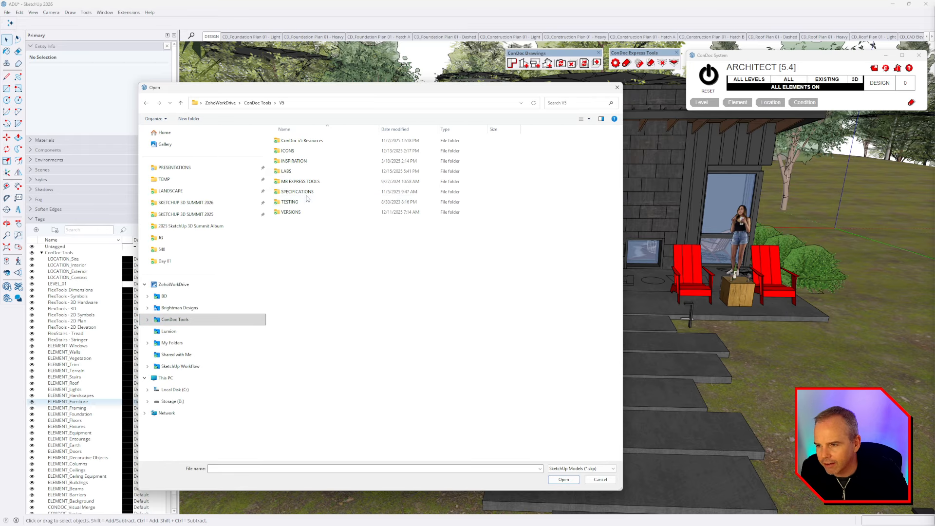
double_click(307, 141)
double_click(308, 202)
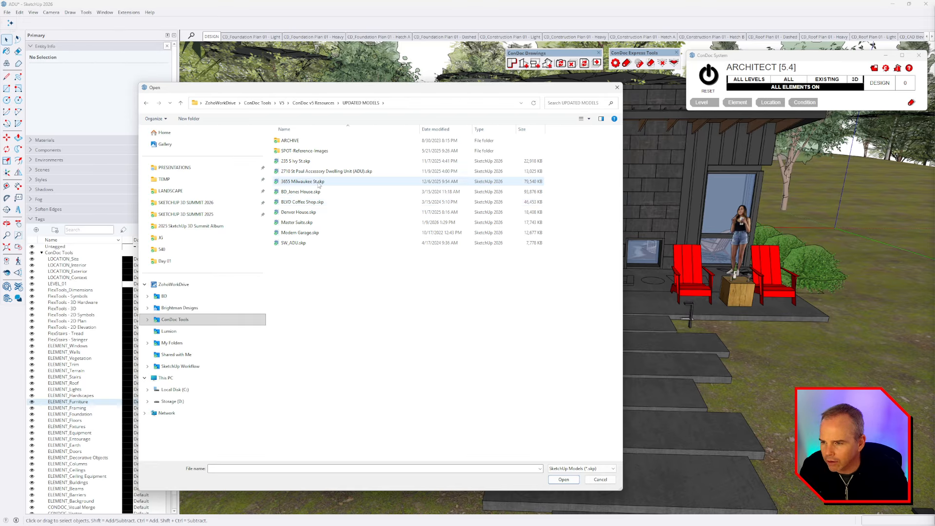
click(299, 162)
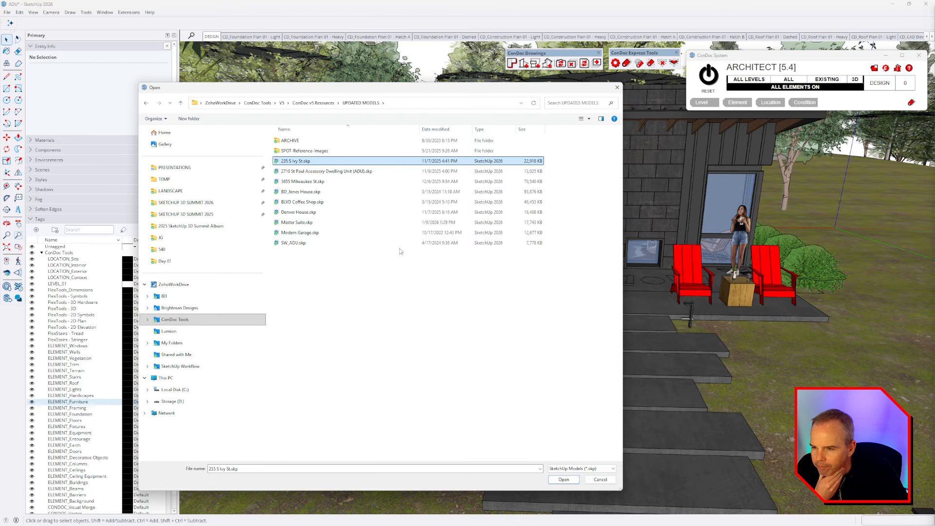
double_click(331, 171)
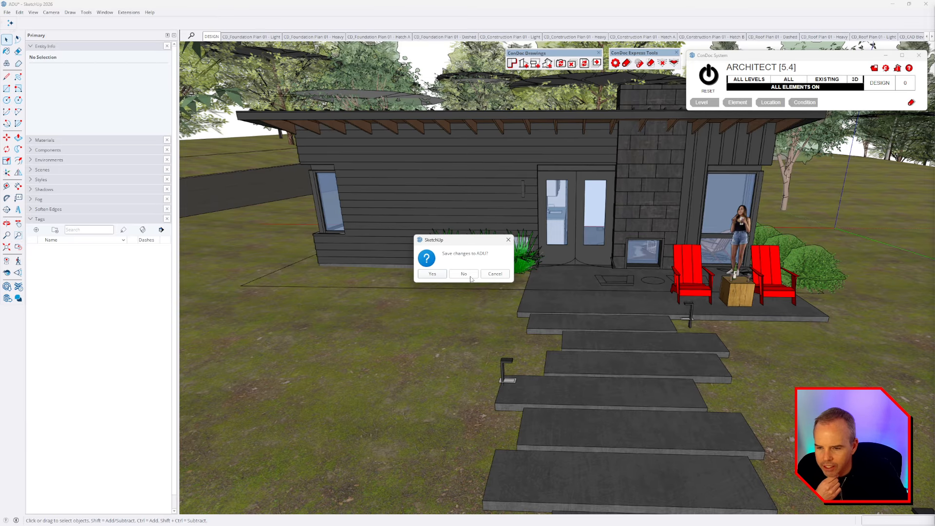
click(464, 275)
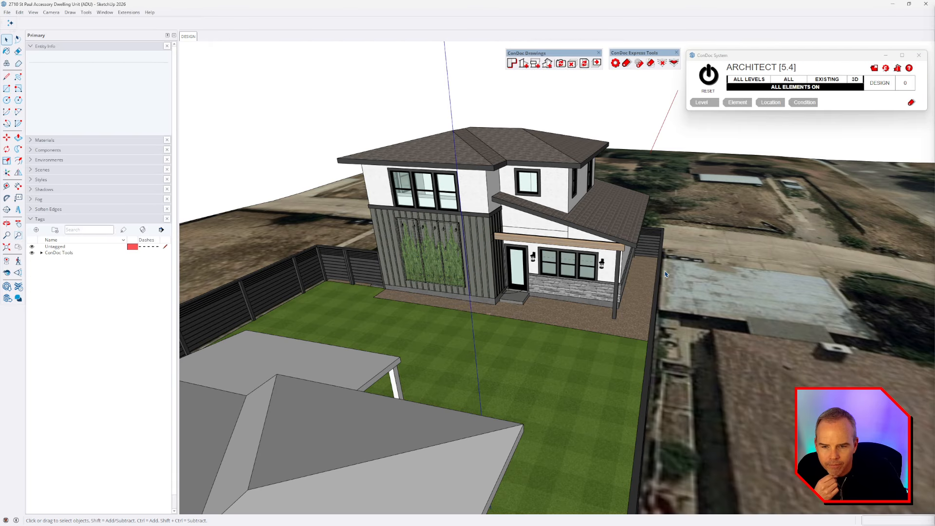
Step: Cycle the ConDoc level filter through Level 01, Level 02 and back to all levels
middle_drag(643, 272, 543, 179)
scroll(492, 214, up, 3)
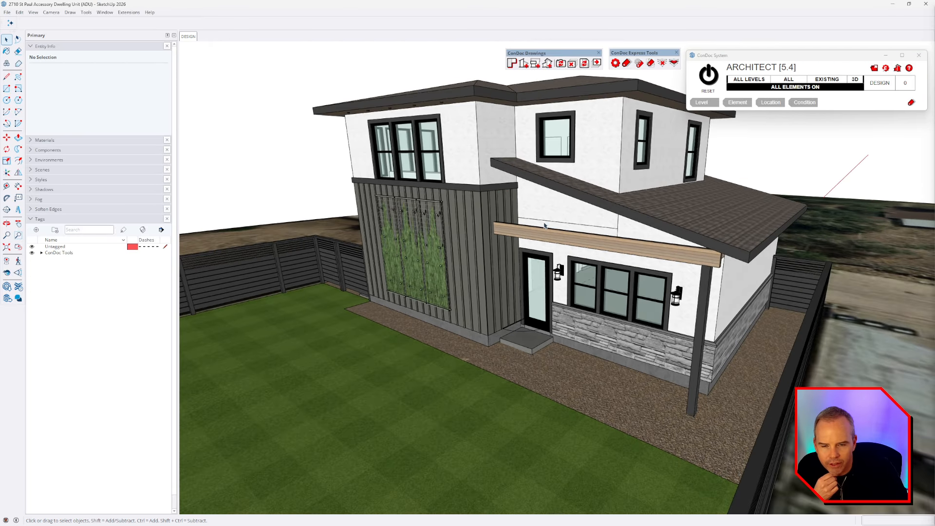
click(745, 83)
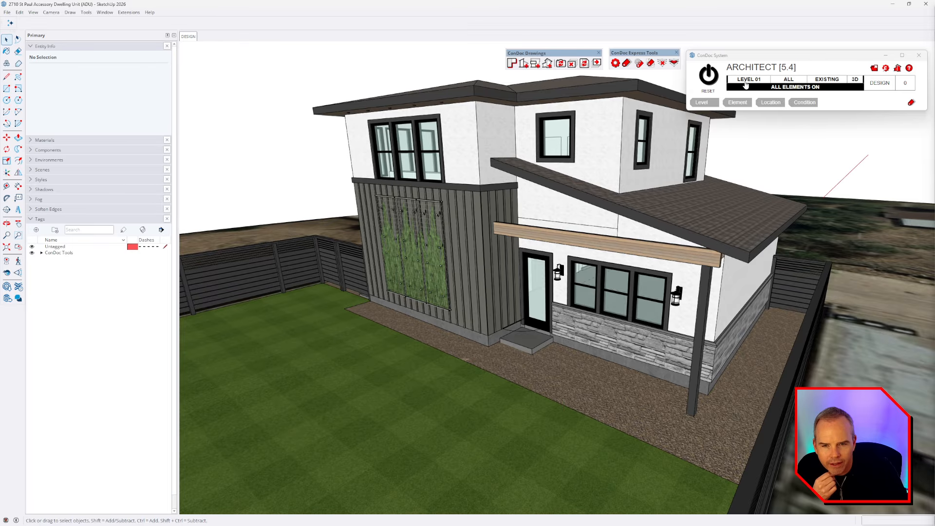
click(747, 83)
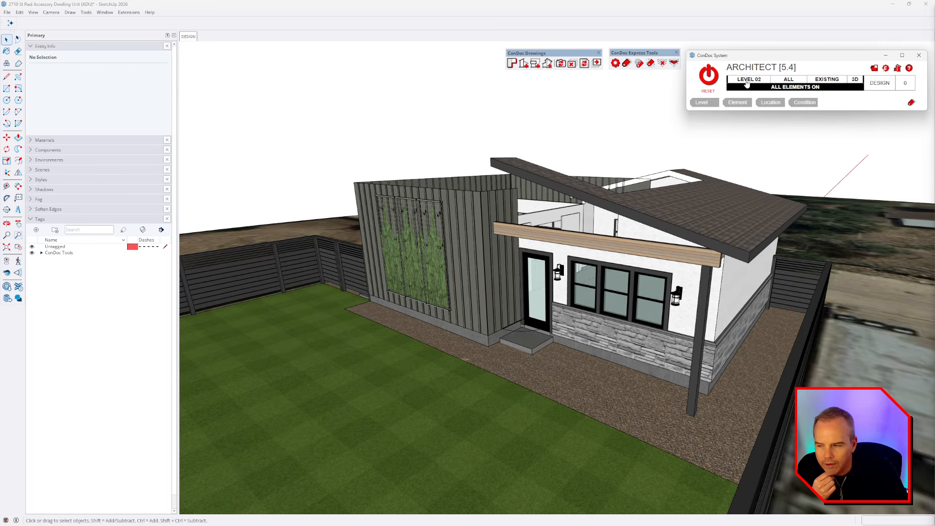
click(747, 83)
click(747, 83)
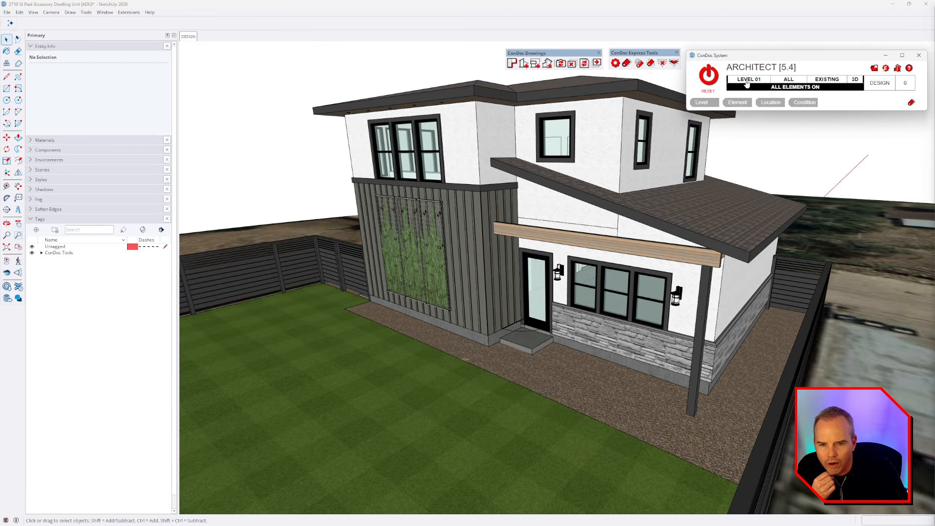
click(747, 83)
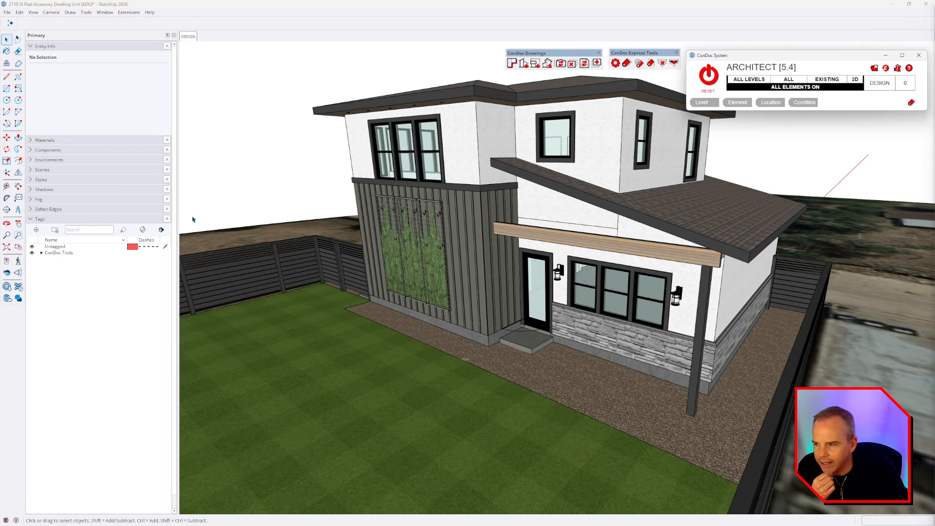
Step: Hide and show the LEVEL_01 and LEVEL_02 tags in the ConDoc Tools tag folder
click(41, 254)
click(71, 284)
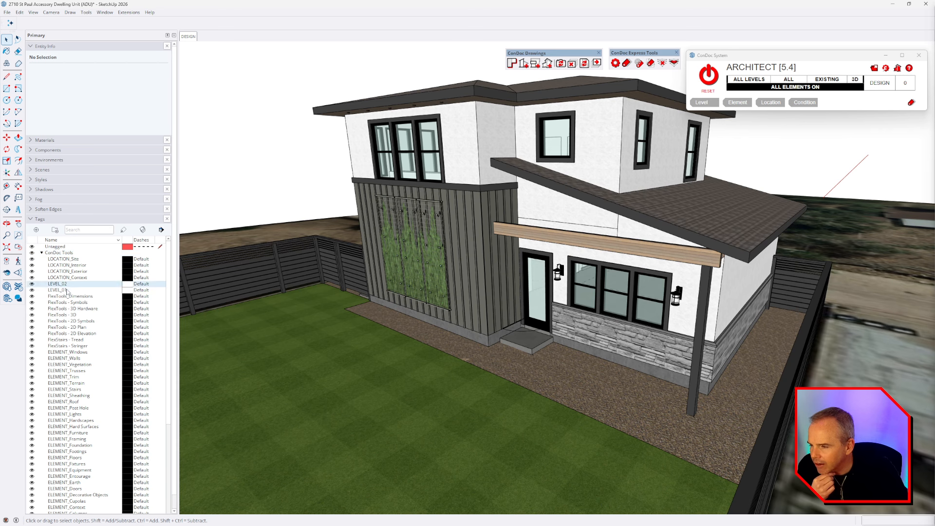
click(32, 290)
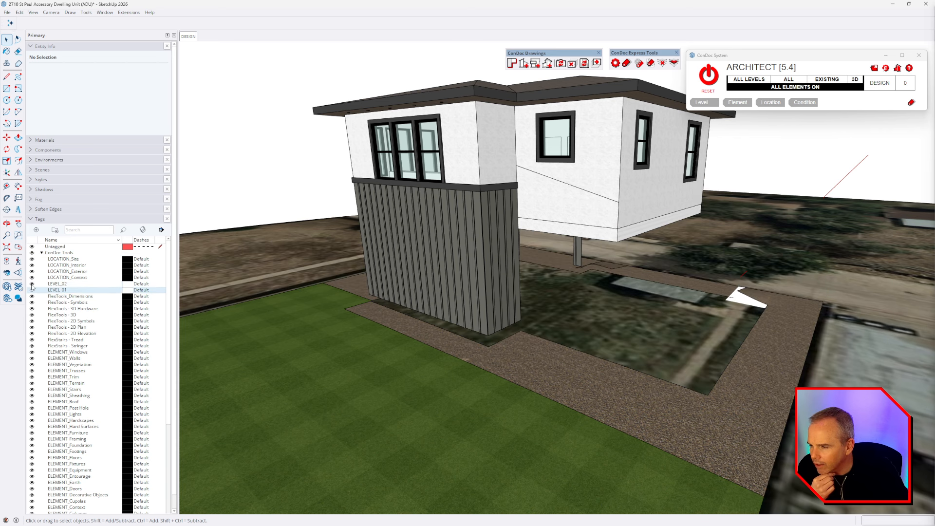
click(32, 284)
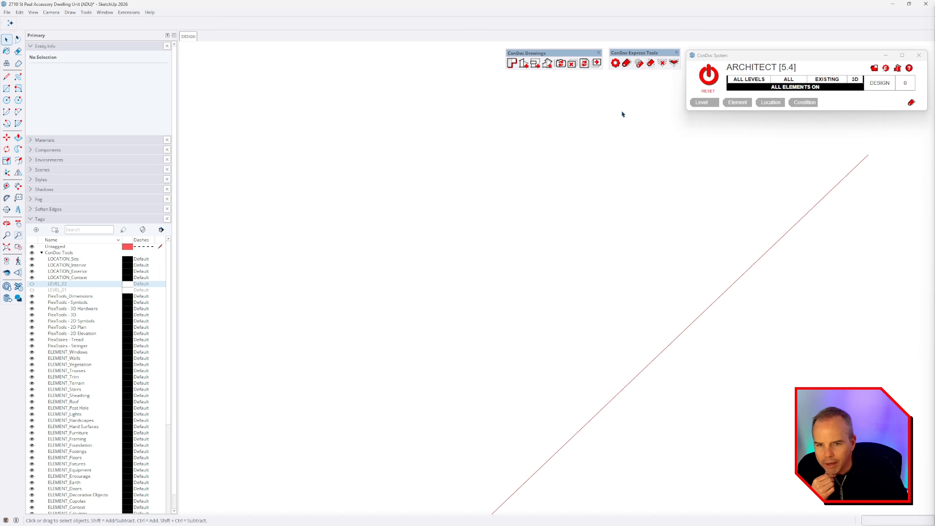
click(755, 83)
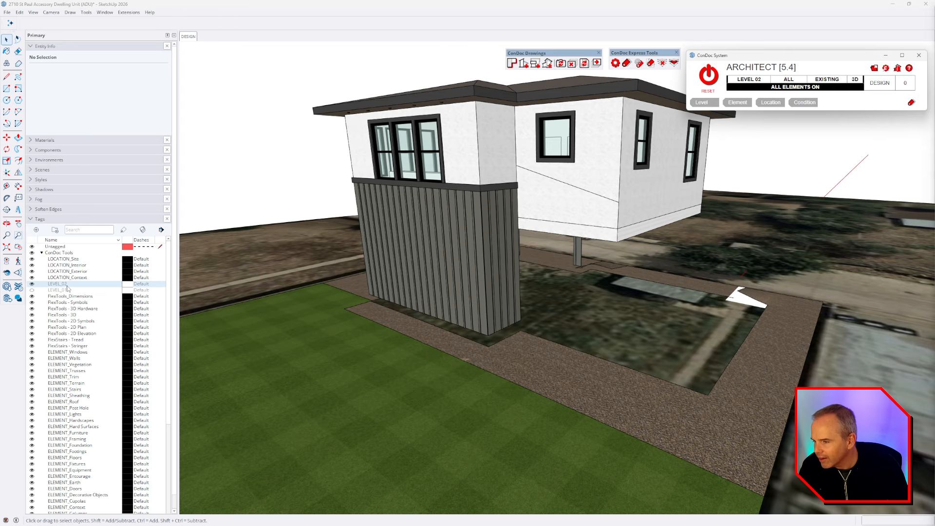
click(32, 290)
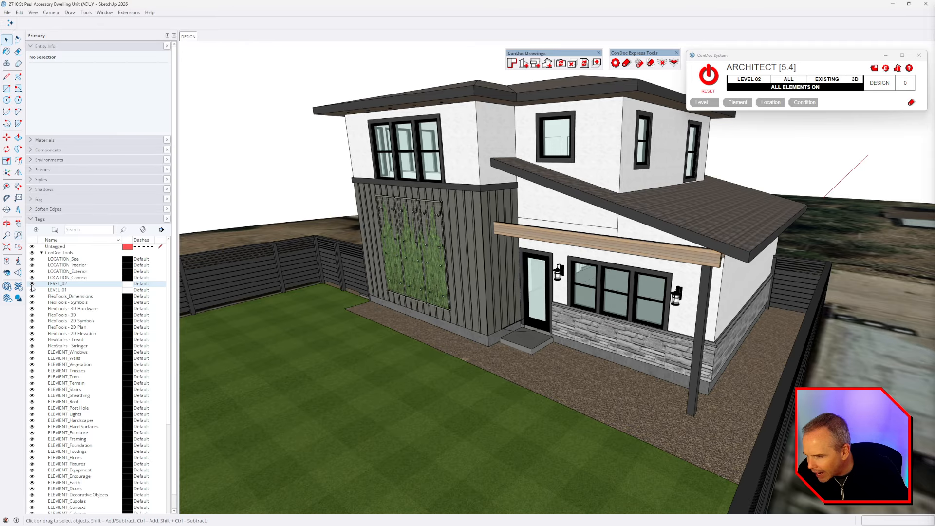
click(31, 284)
click(32, 290)
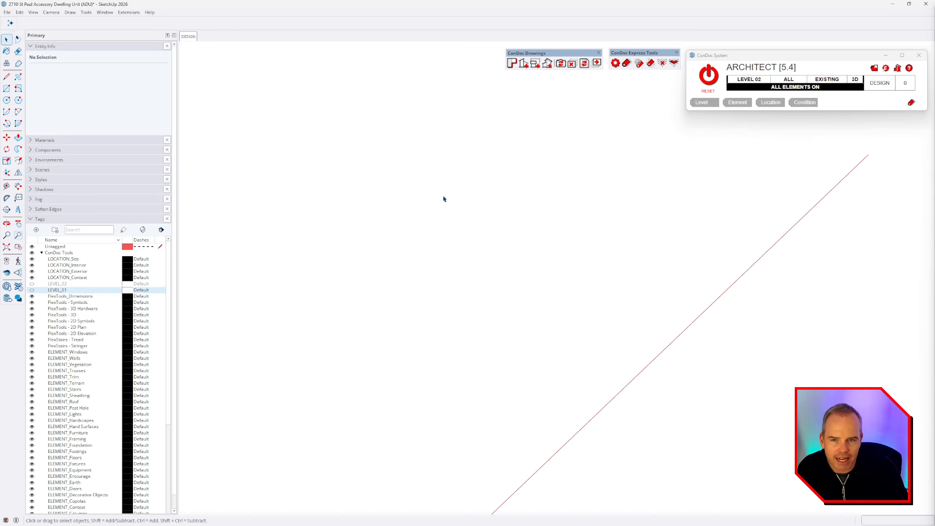
Step: Reset ConDoc, then filter the model to Level 01 interior only
click(709, 76)
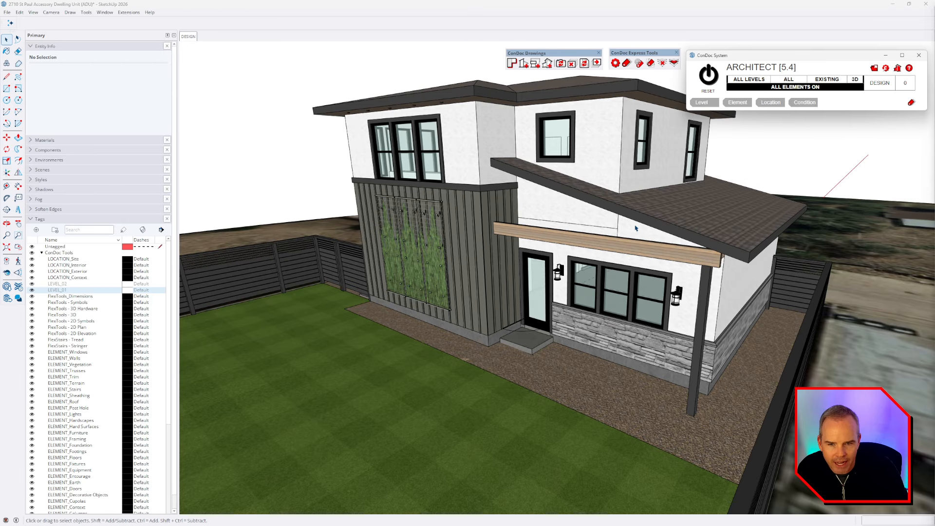
click(745, 80)
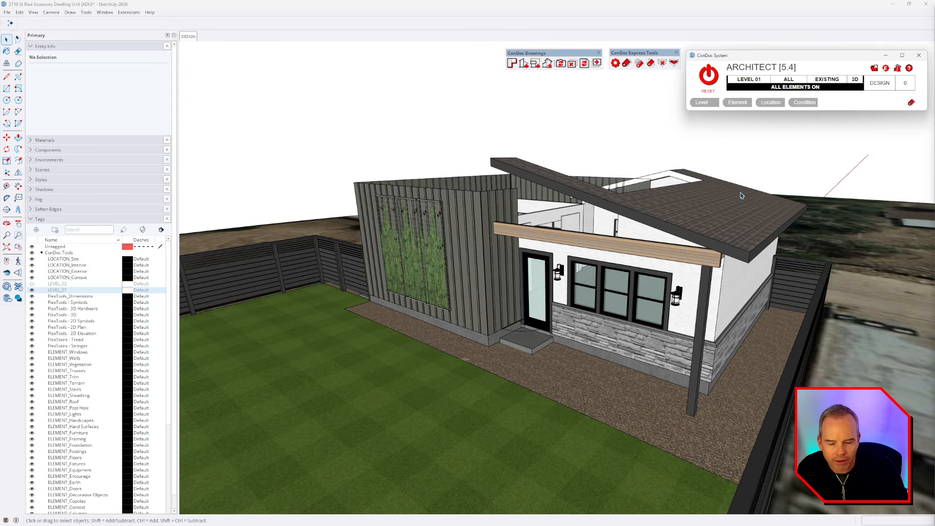
click(790, 81)
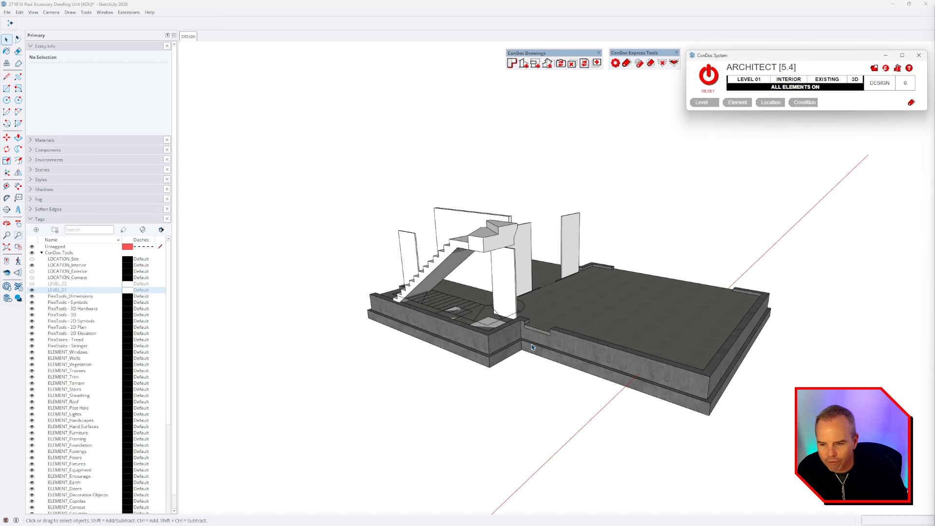
Step: Step the location filter from Interior to Site to All, so the yard and fences show
middle_drag(532, 348, 626, 326)
scroll(81, 332, down, 5)
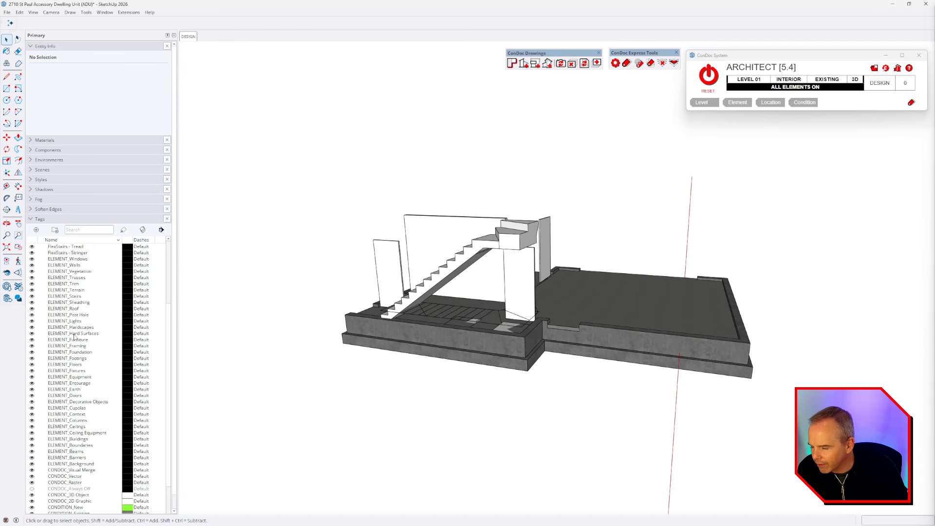
scroll(74, 337, down, 2)
scroll(81, 433, down, 1)
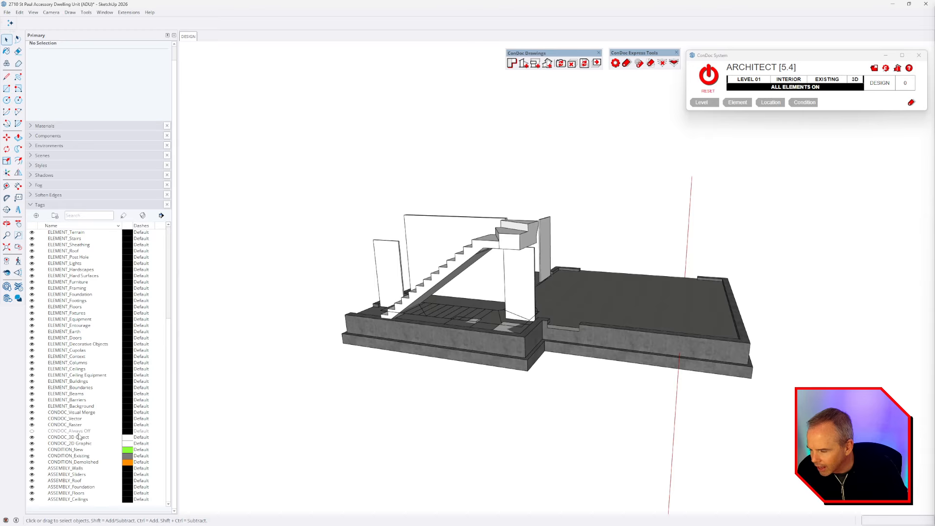
scroll(90, 272, up, 7)
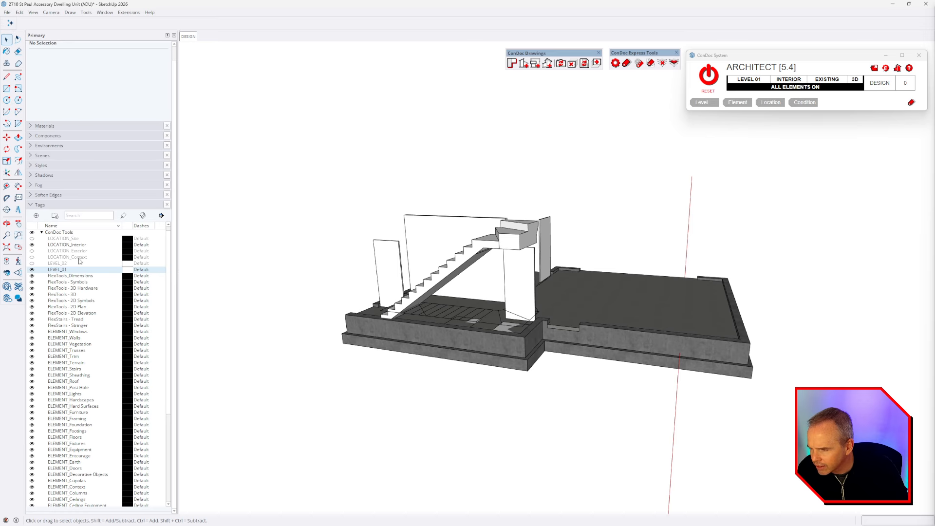
click(799, 80)
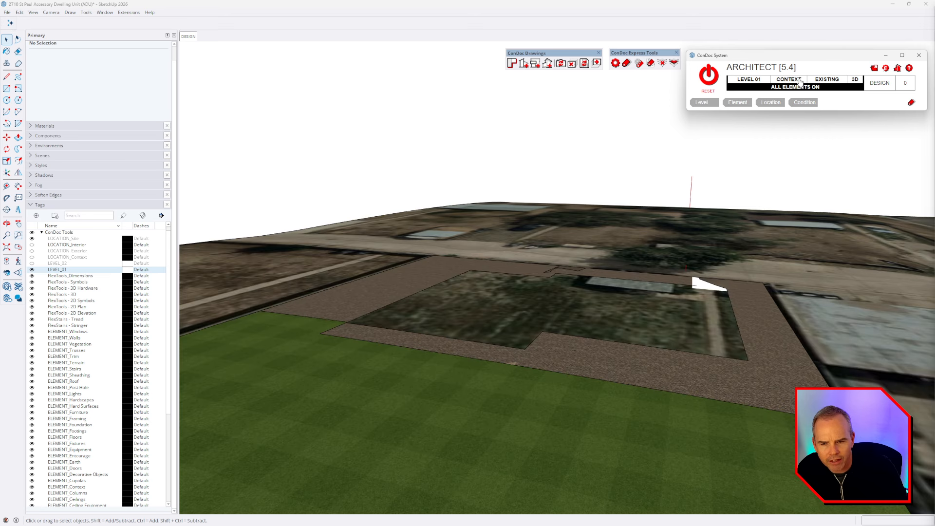
click(799, 80)
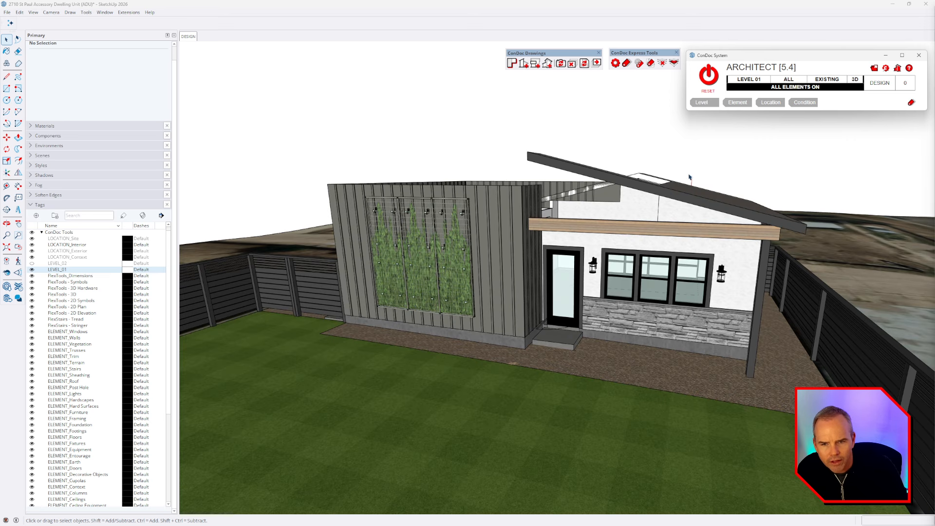
middle_drag(640, 232, 560, 287)
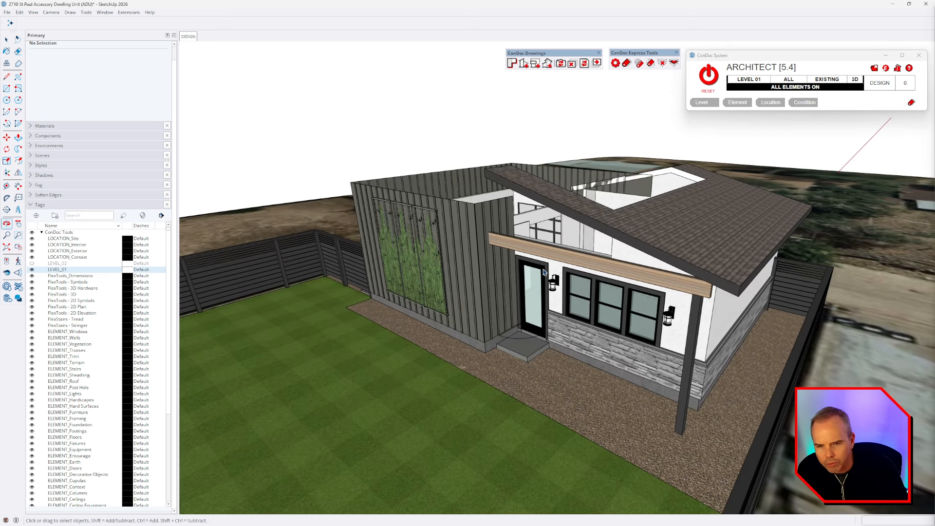
click(830, 82)
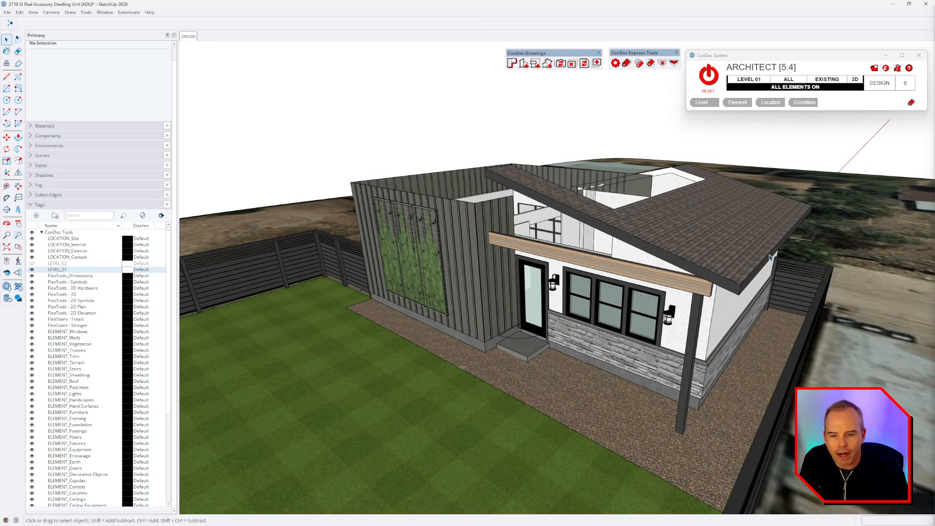
Step: Orbit to a more frontal view of the house
middle_drag(726, 312, 744, 277)
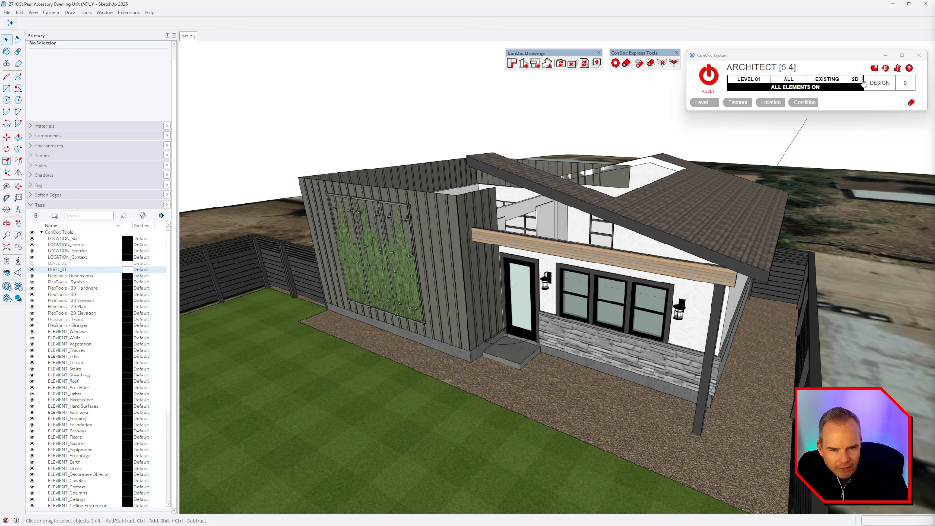
Step: Review the ConDoc tags, restore 3D objects, and step the level filter to Level 02
scroll(614, 357, up, 3)
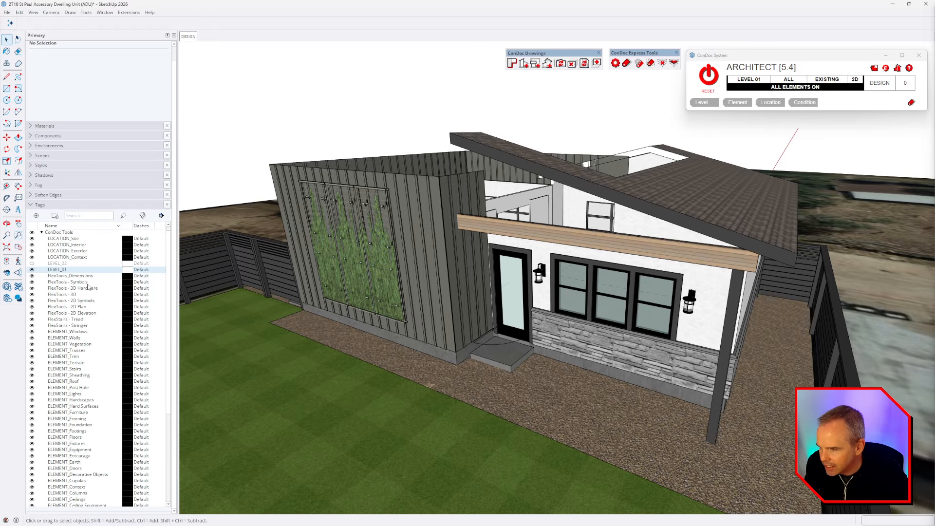
scroll(85, 284, down, 2)
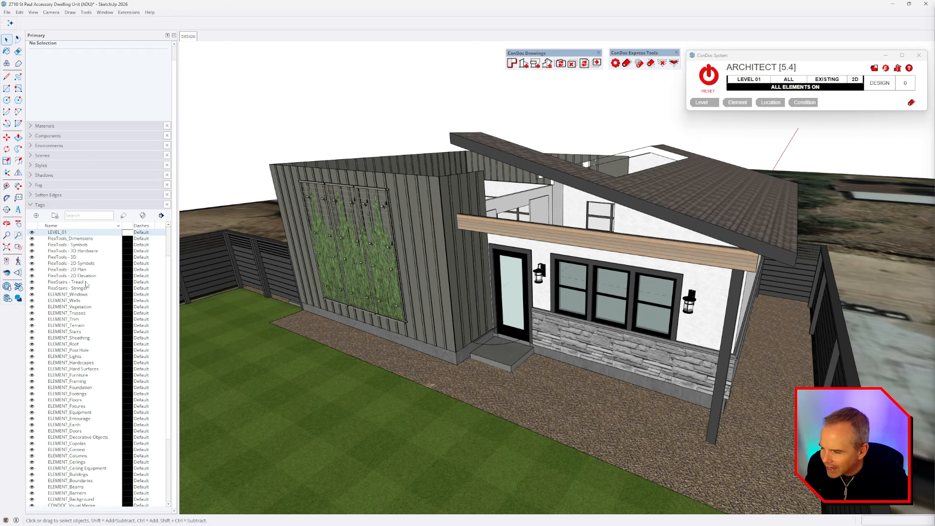
scroll(87, 285, up, 2)
scroll(87, 314, down, 4)
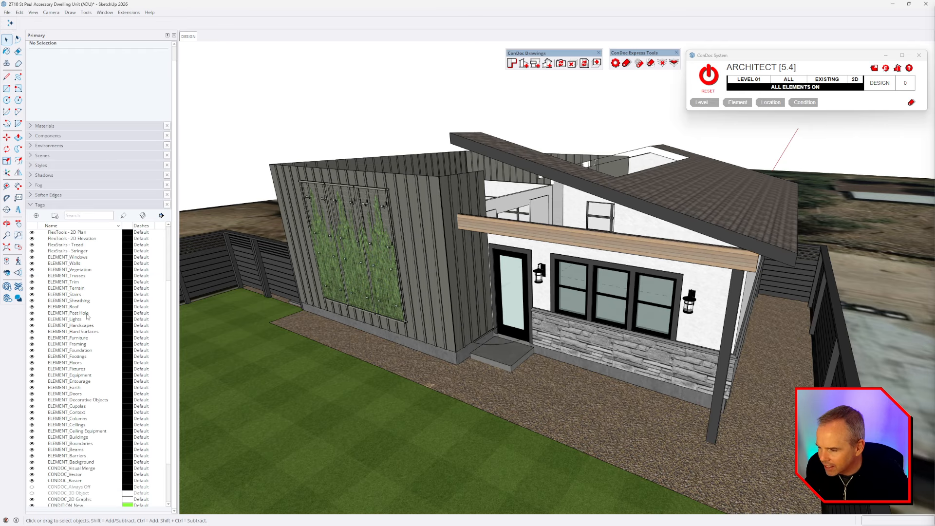
scroll(87, 316, down, 2)
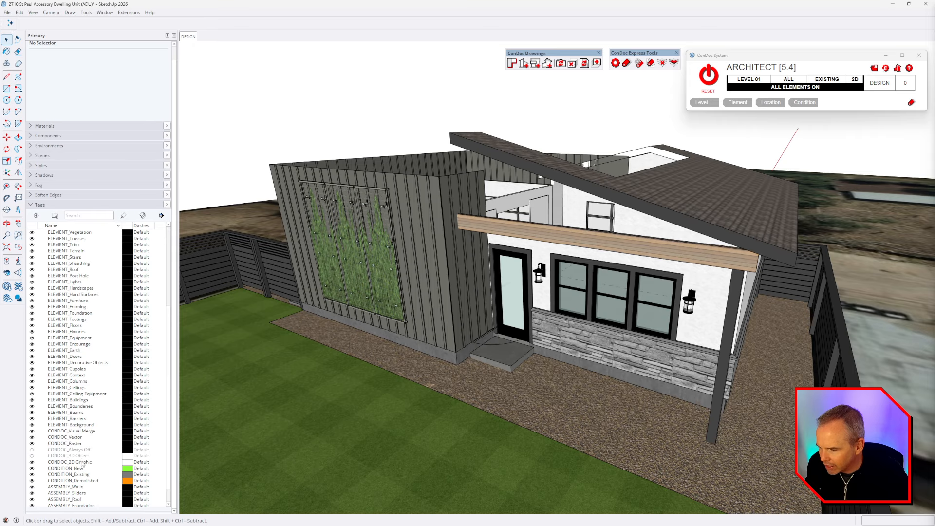
click(856, 80)
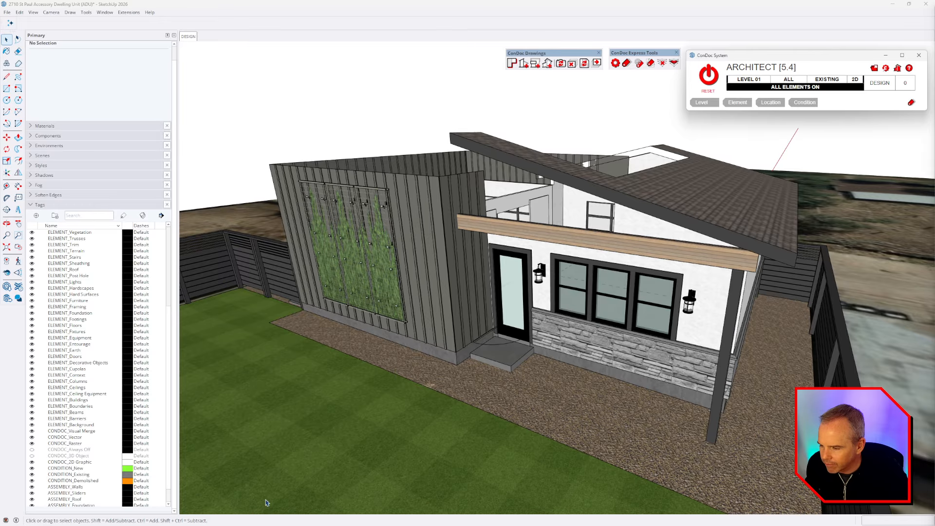
scroll(725, 251, up, 5)
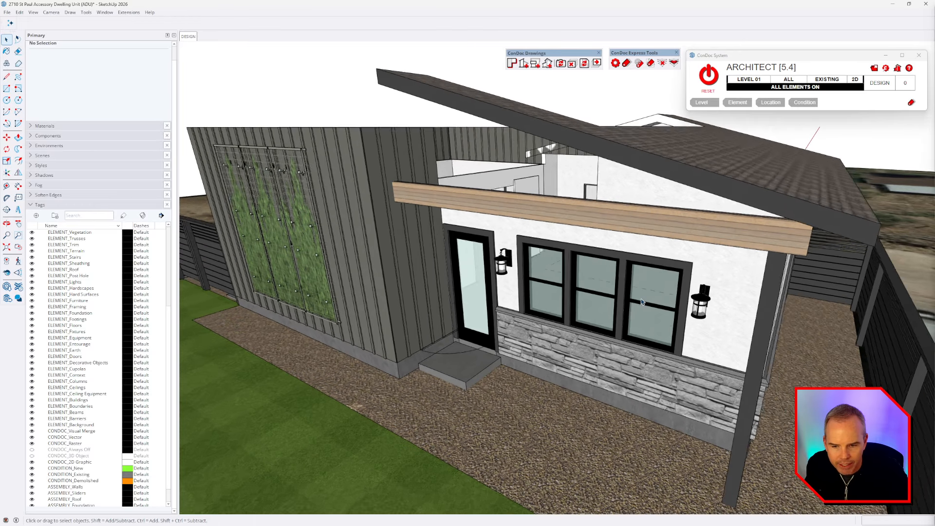
click(856, 80)
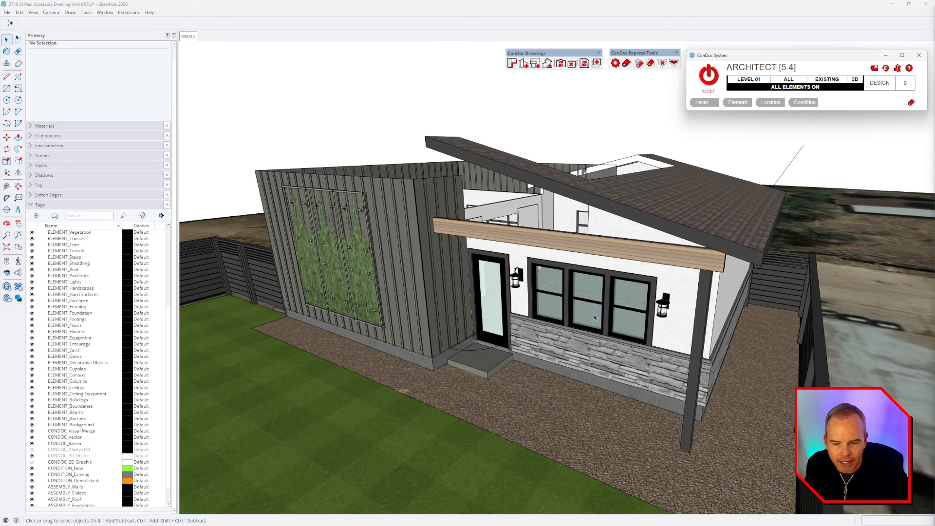
click(752, 80)
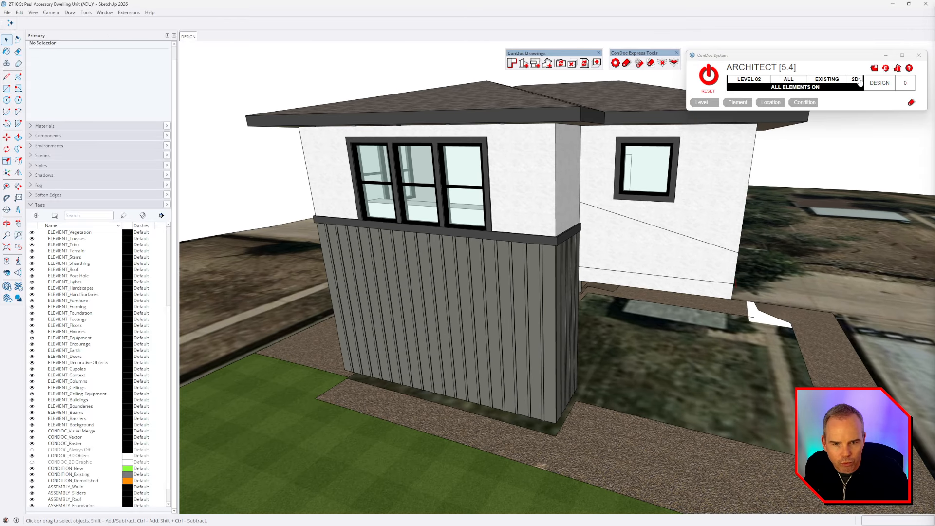
Step: Switch Level 02 to 2D graphics, orbit to the far side, and select a side window to see its tag
click(856, 80)
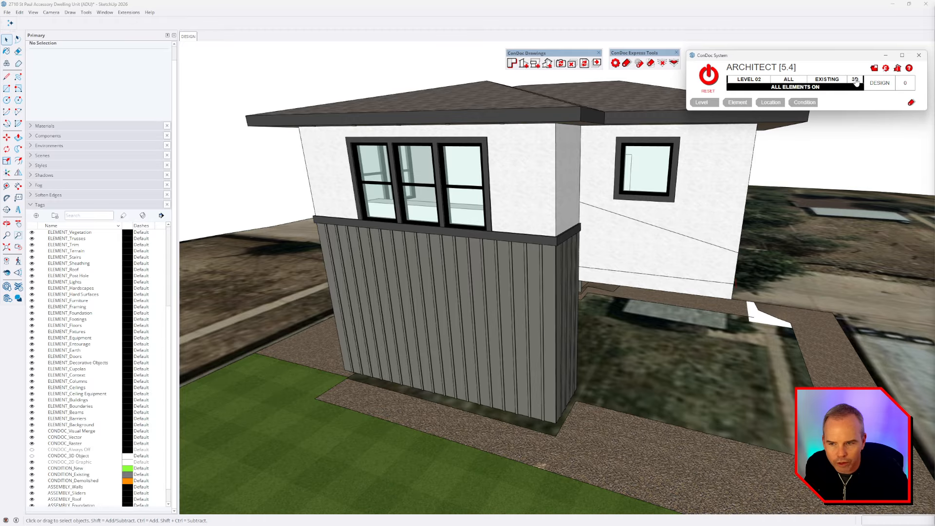
middle_drag(723, 185, 705, 230)
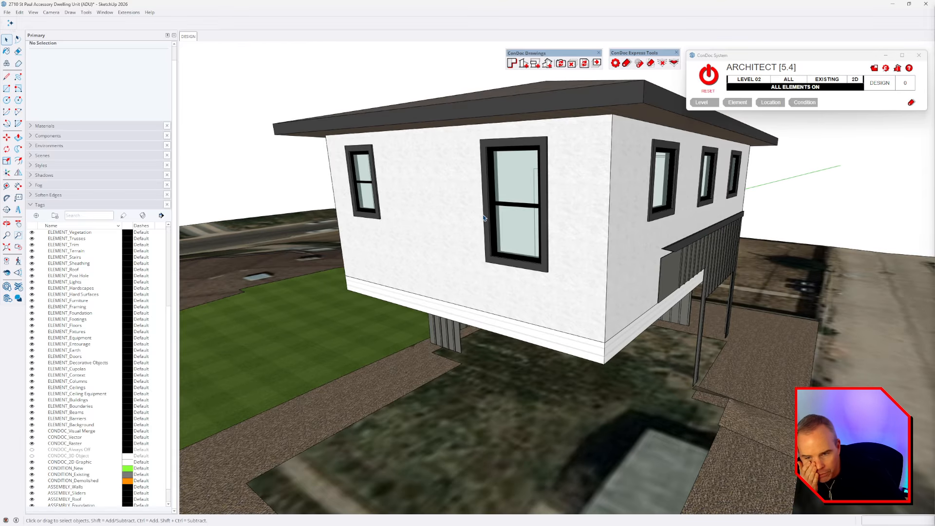
click(514, 216)
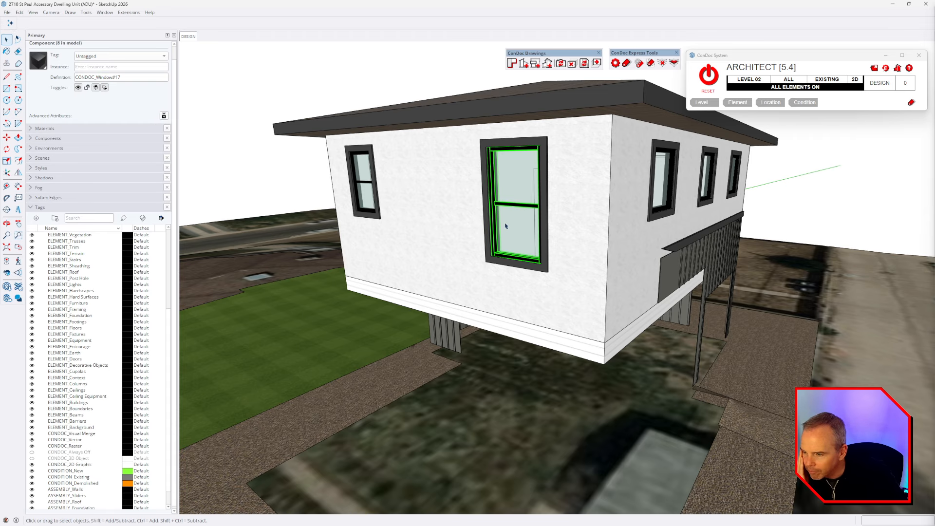
click(7, 12)
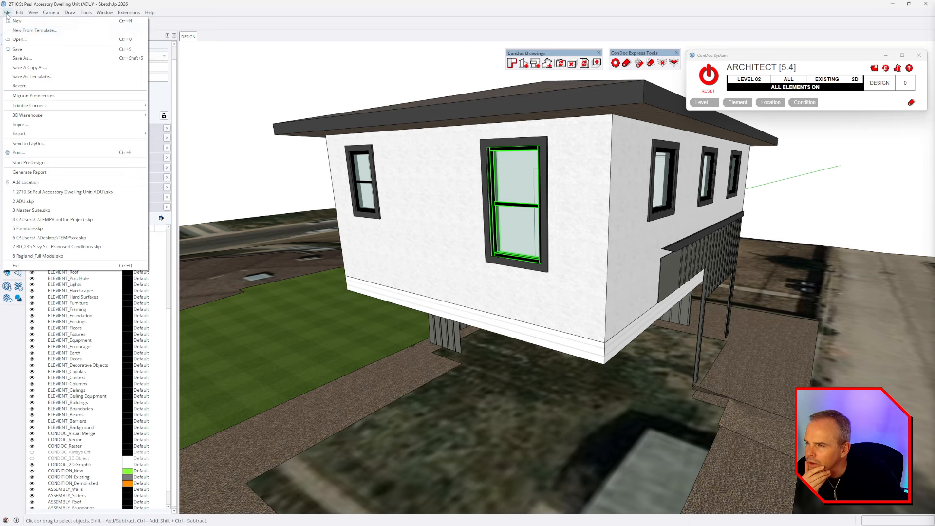
click(29, 40)
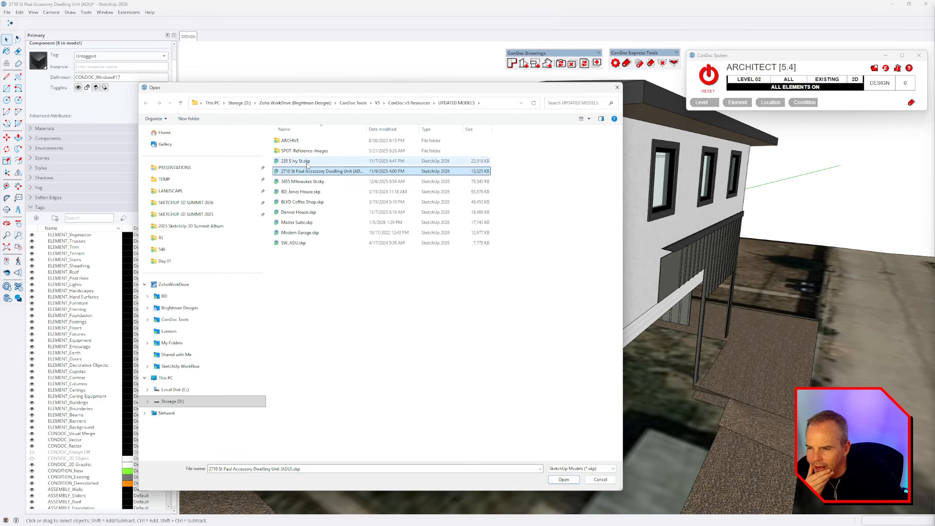
double_click(307, 165)
click(493, 274)
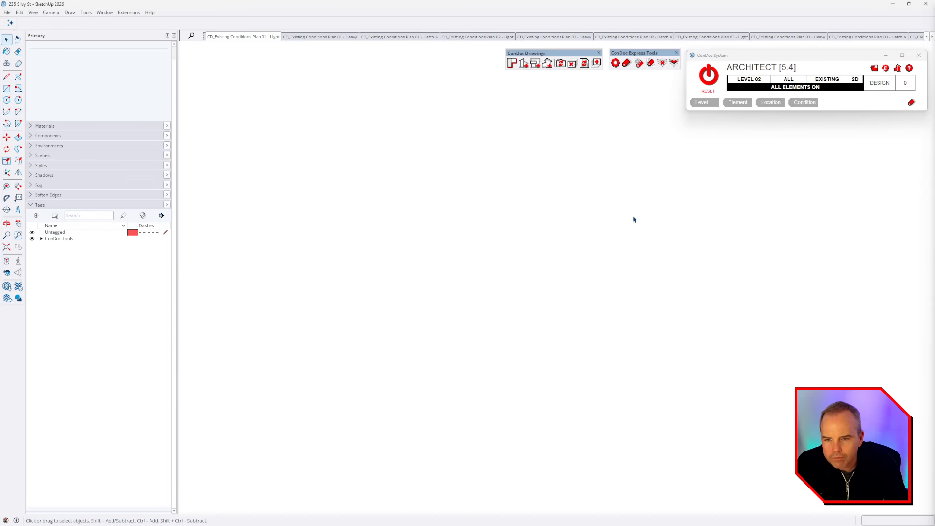
Step: Reset ConDoc filters, toggle 2D/3D graphics, and orbit from the entry planter to an elevated side view
click(709, 78)
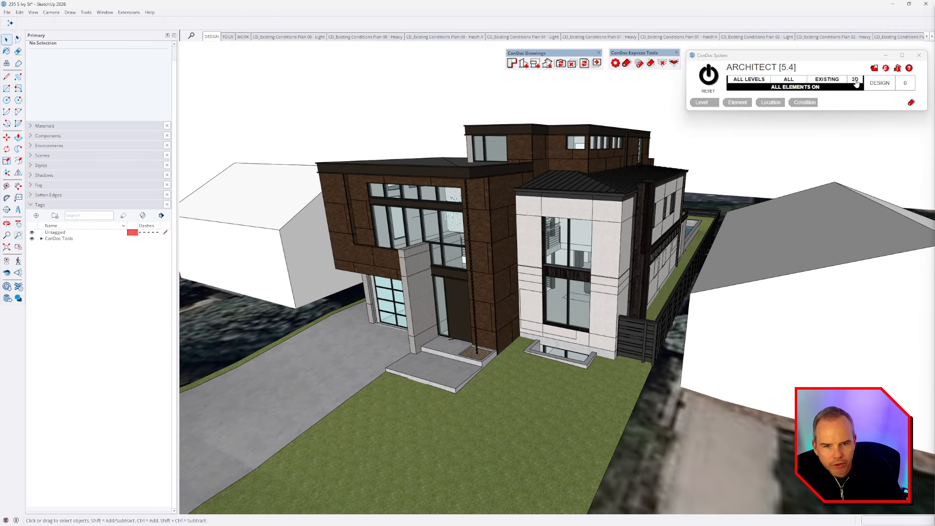
click(855, 80)
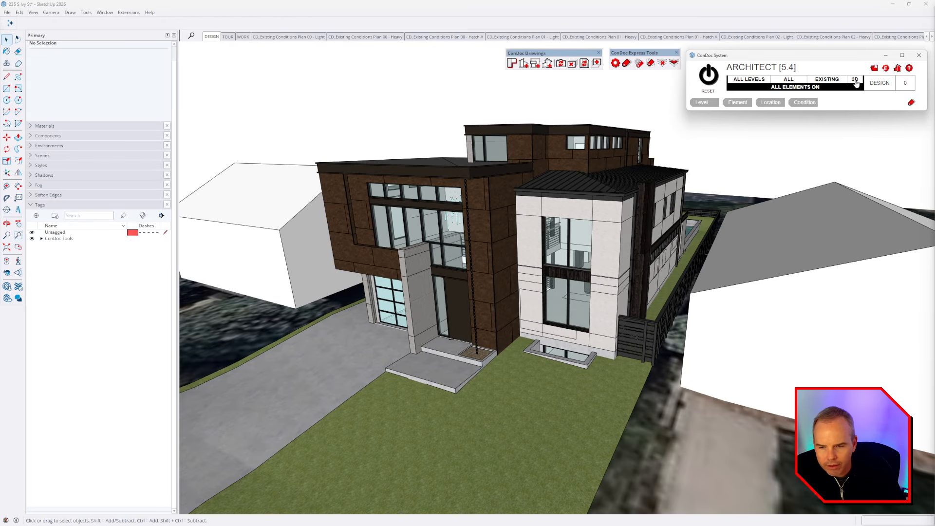
click(855, 81)
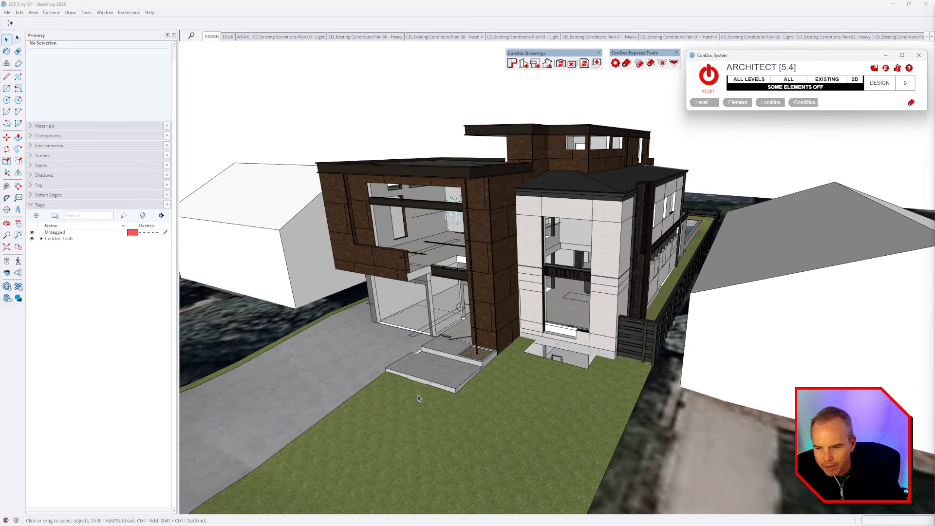
scroll(418, 398, up, 10)
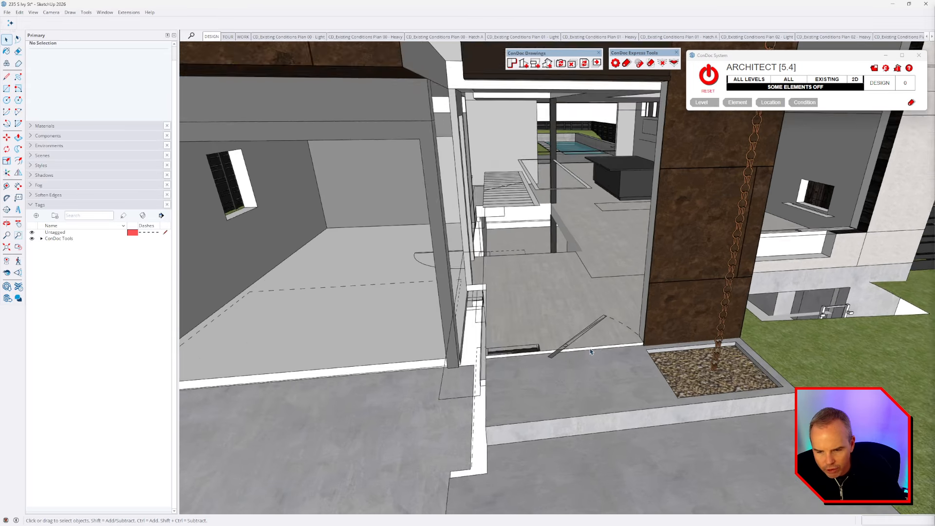
scroll(590, 351, up, 2)
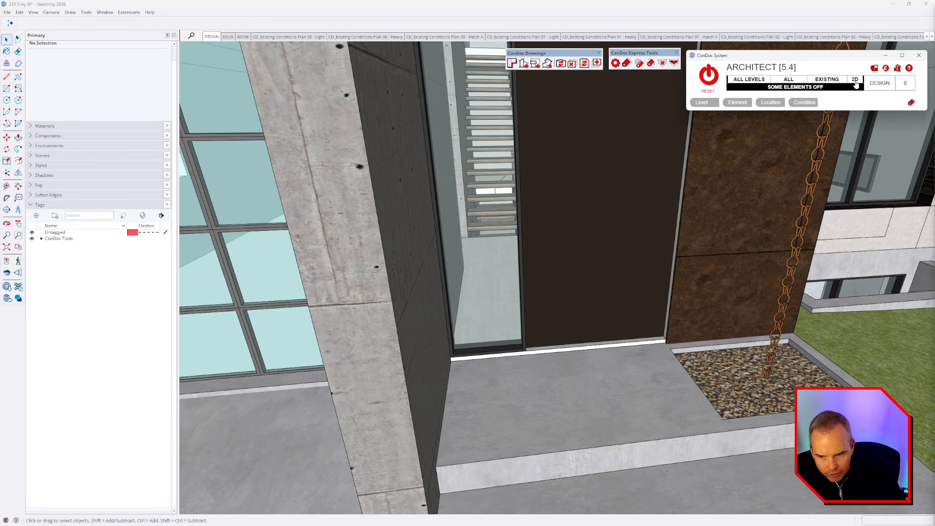
middle_drag(633, 360, 583, 333)
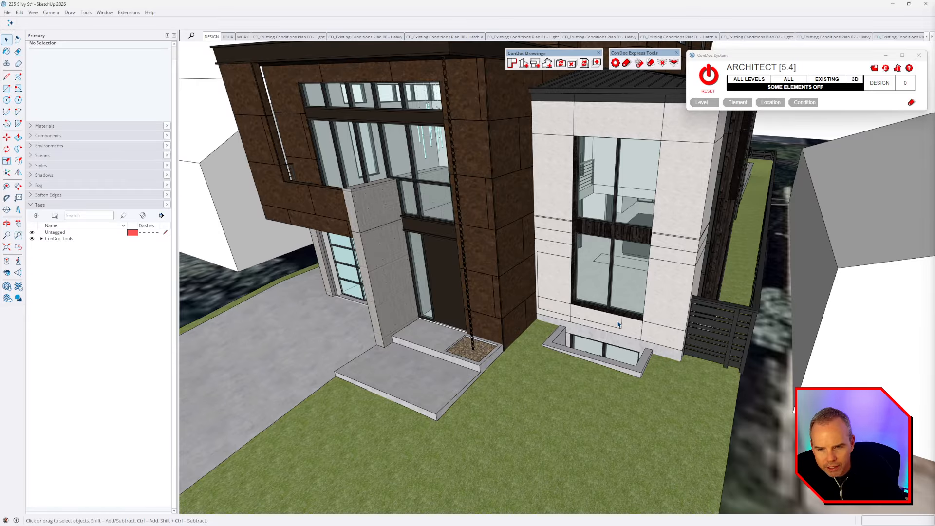
middle_drag(619, 325, 550, 330)
Step: Inspect the bathroom vanity, toggling back edges on and off, then enable X-ray
scroll(550, 330, up, 10)
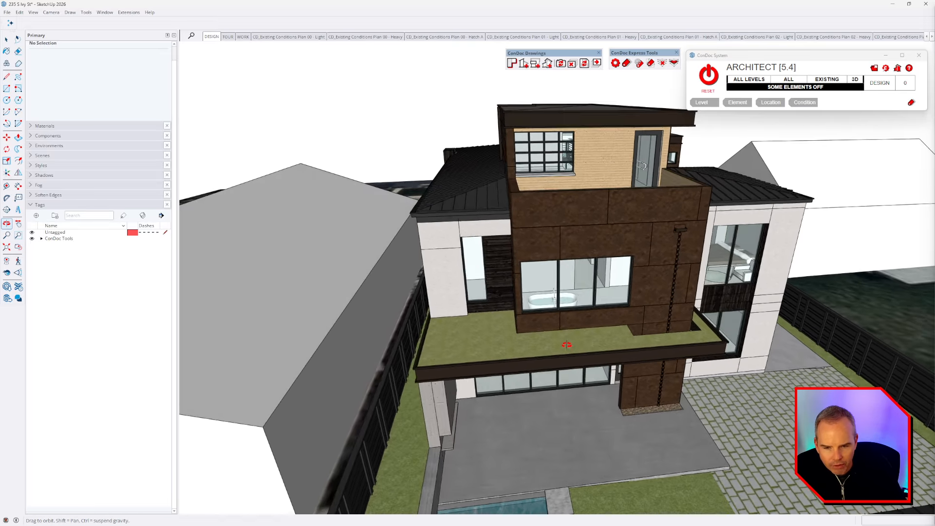
scroll(762, 320, up, 8)
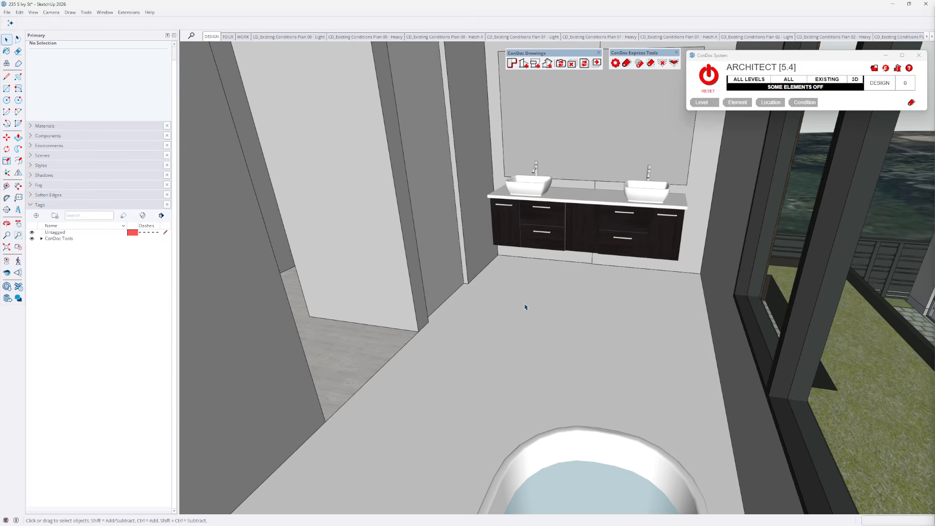
scroll(524, 307, up, 2)
middle_drag(519, 275, 497, 318)
shift+middle_drag(603, 335, 563, 323)
key(k)
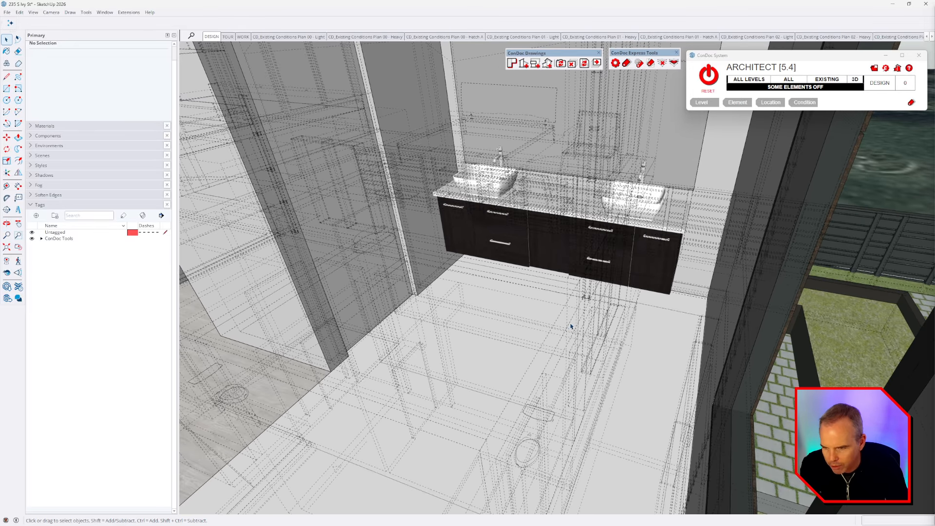
key(k)
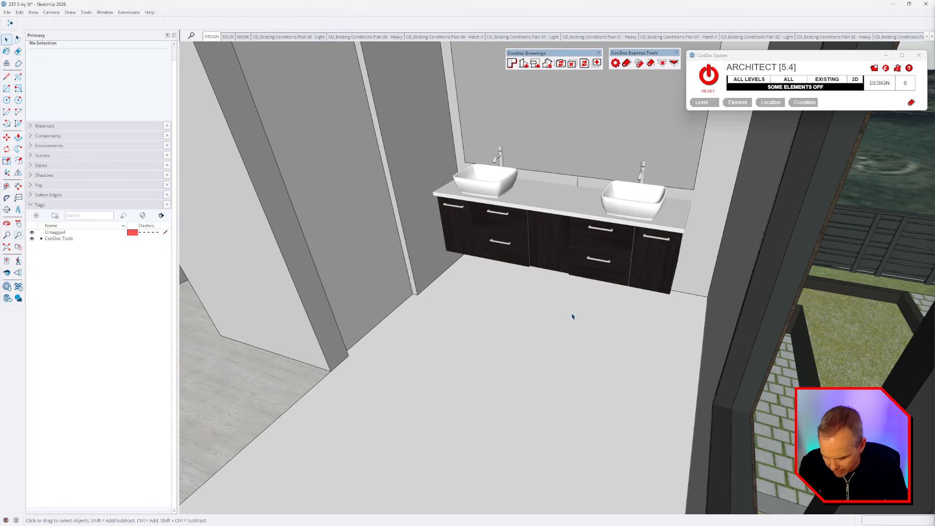
key(x)
Step: Walk around the toilet, swapping it to its 2D plan symbol and back to 3D
drag(563, 300, 667, 289)
middle_drag(667, 289, 800, 295)
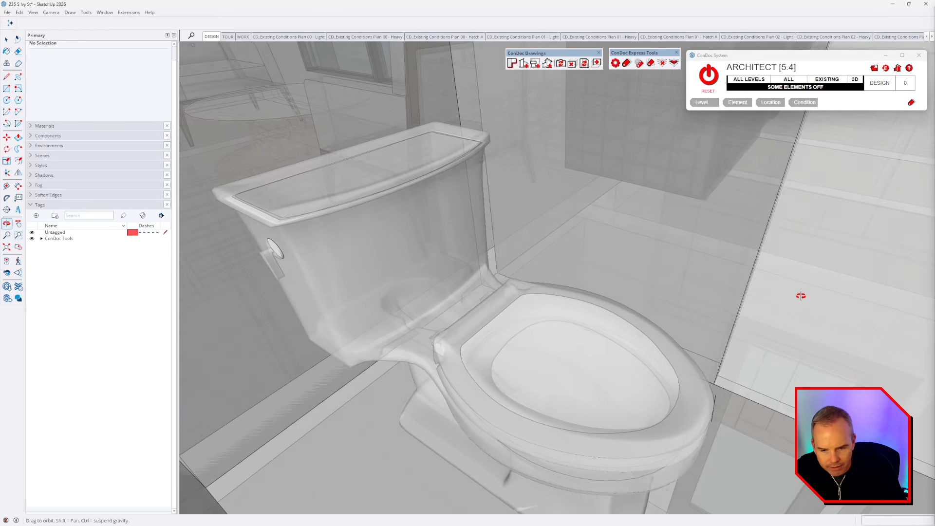
key(w)
middle_drag(730, 334, 533, 326)
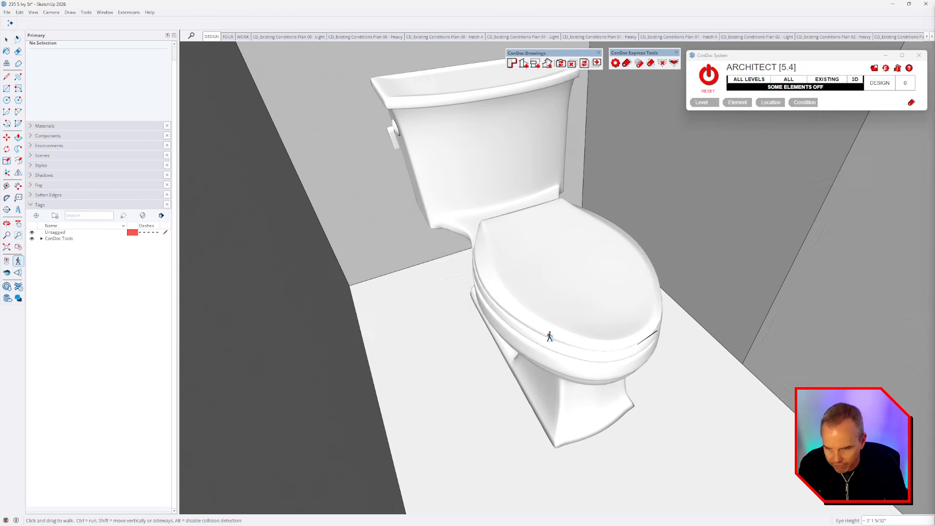
click(853, 81)
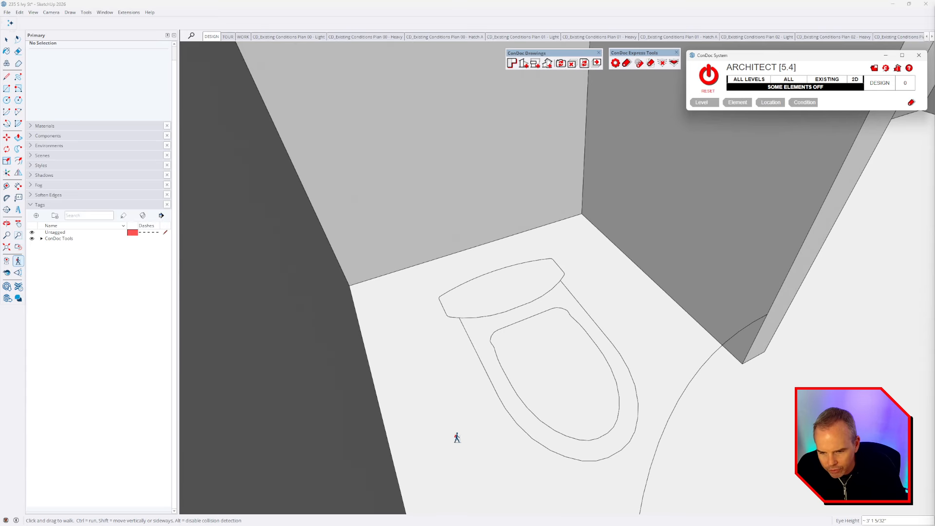
middle_drag(676, 299, 664, 318)
click(857, 79)
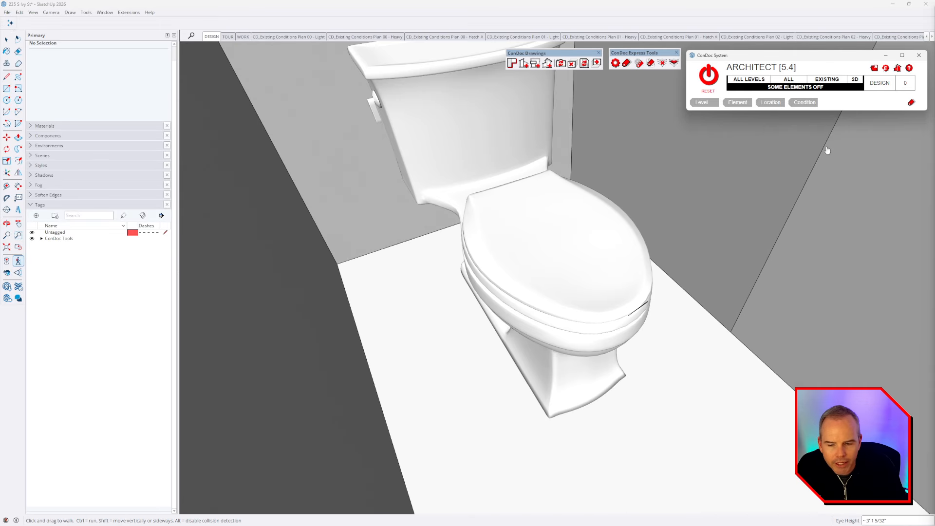
Step: Step back through the room, exit Walk with Space, and orbit away from the toilet
drag(623, 351, 622, 166)
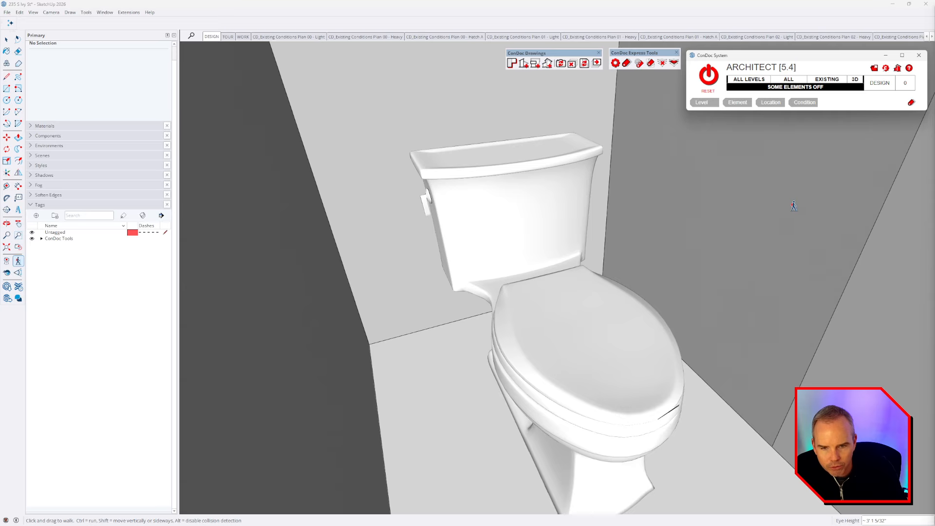
drag(793, 206, 722, 334)
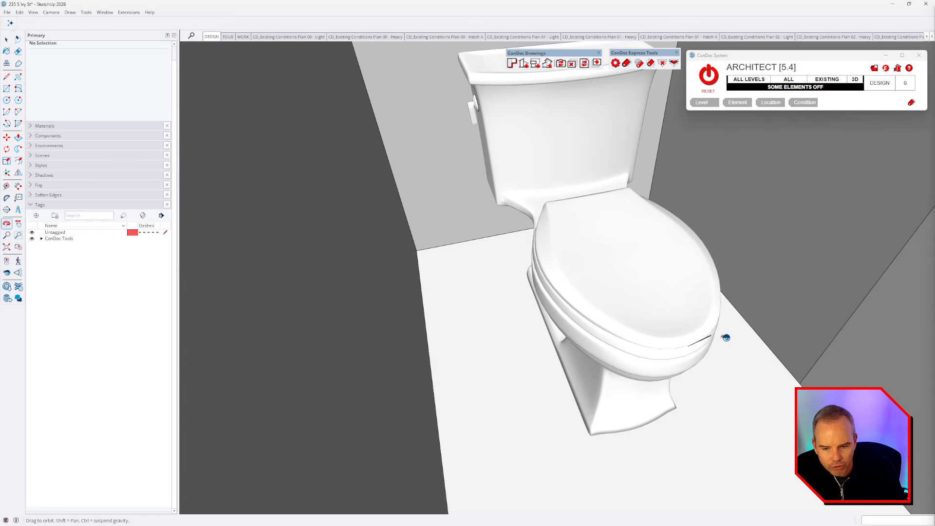
key(space)
middle_drag(739, 316, 381, 279)
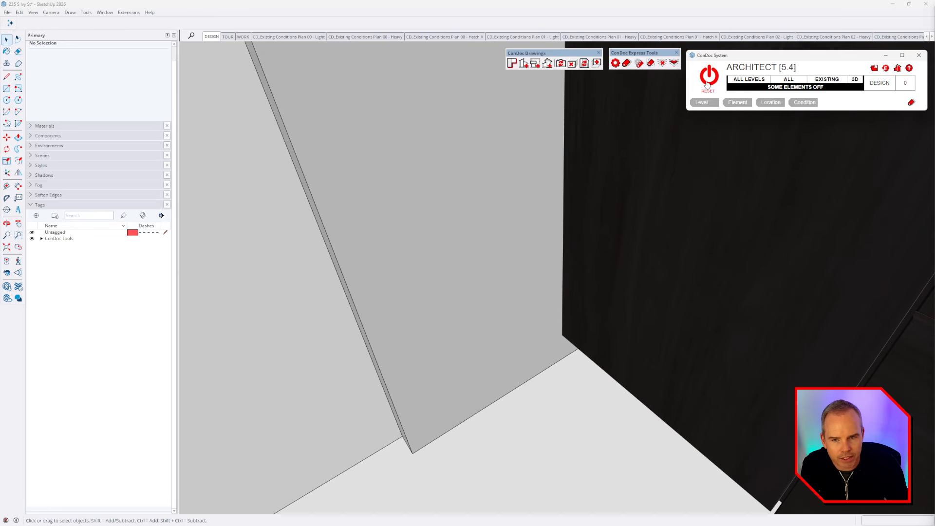
Step: Zoom extents to the whole site and switch off all ConDoc building elements
key(shift+z)
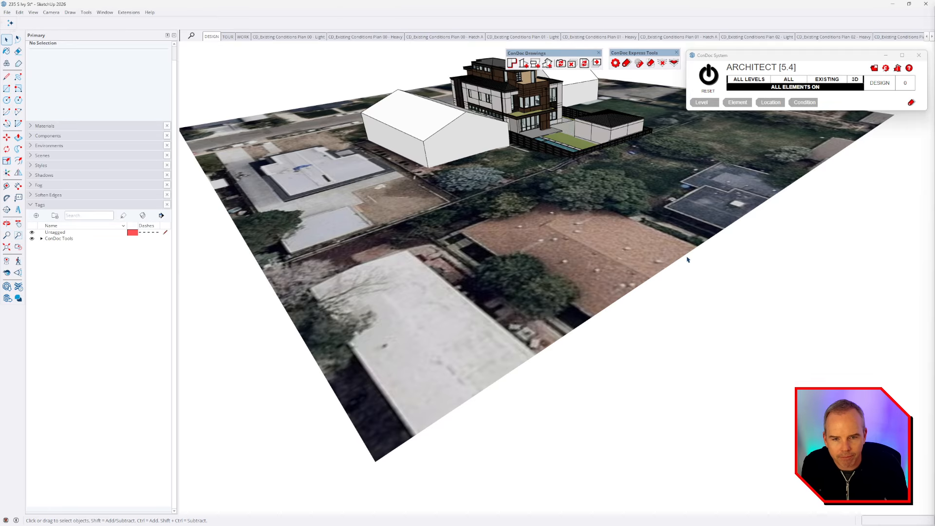
middle_drag(565, 97, 647, 238)
scroll(586, 158, up, 3)
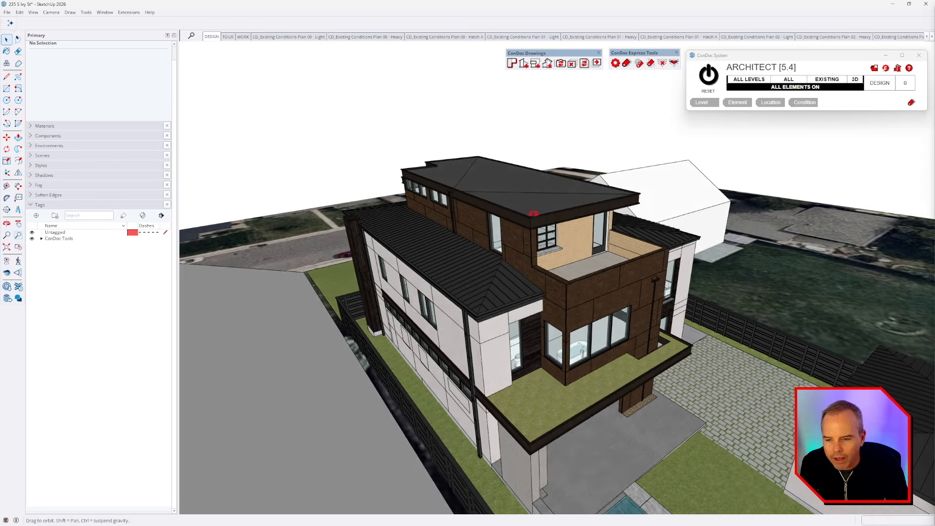
middle_drag(583, 348, 568, 281)
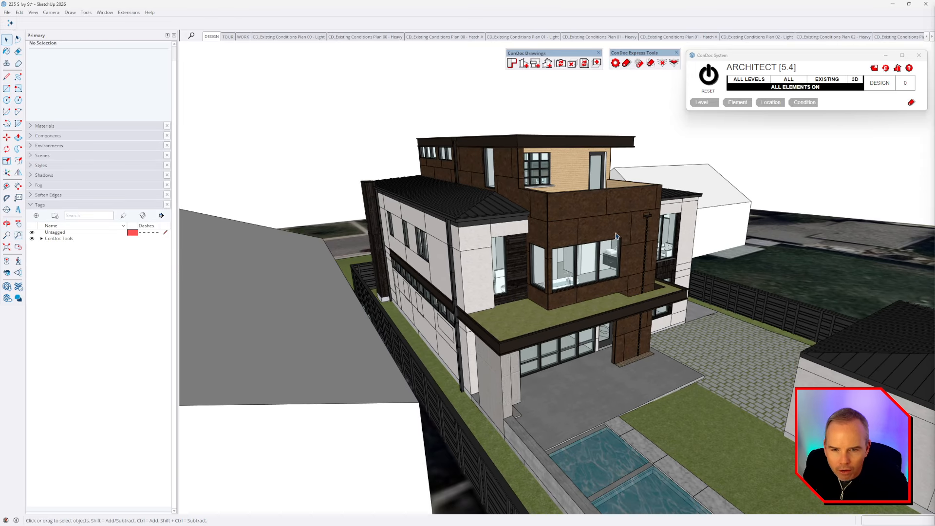
click(817, 91)
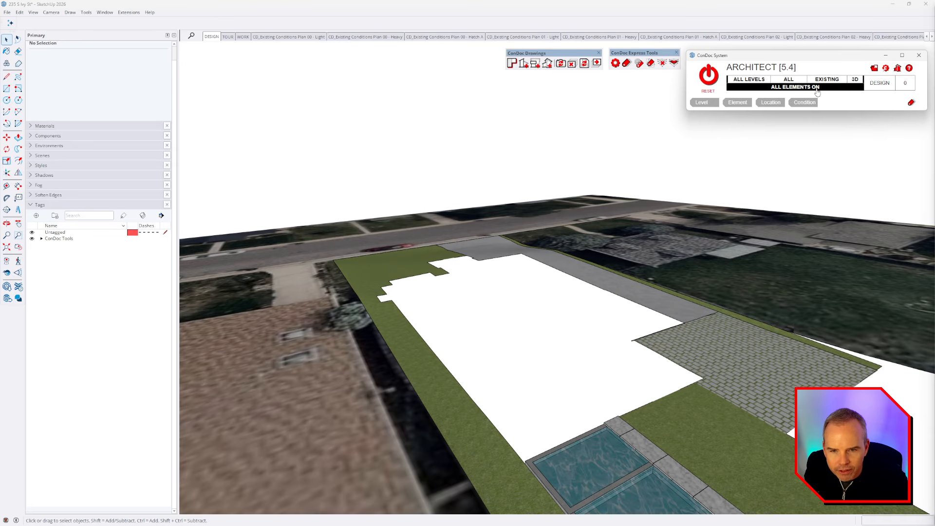
click(497, 178)
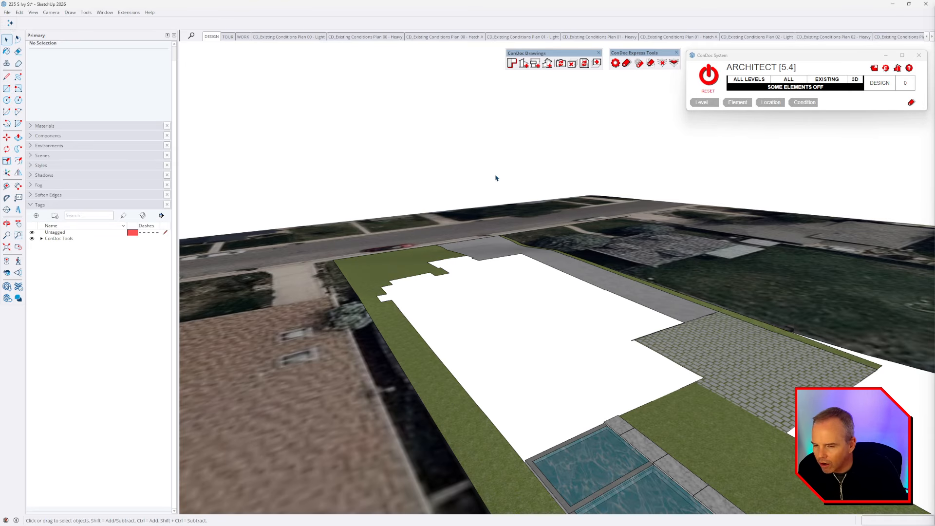
Step: Select the site terrain, pool lot and surrounding terrain groups while orbiting the lot
click(669, 228)
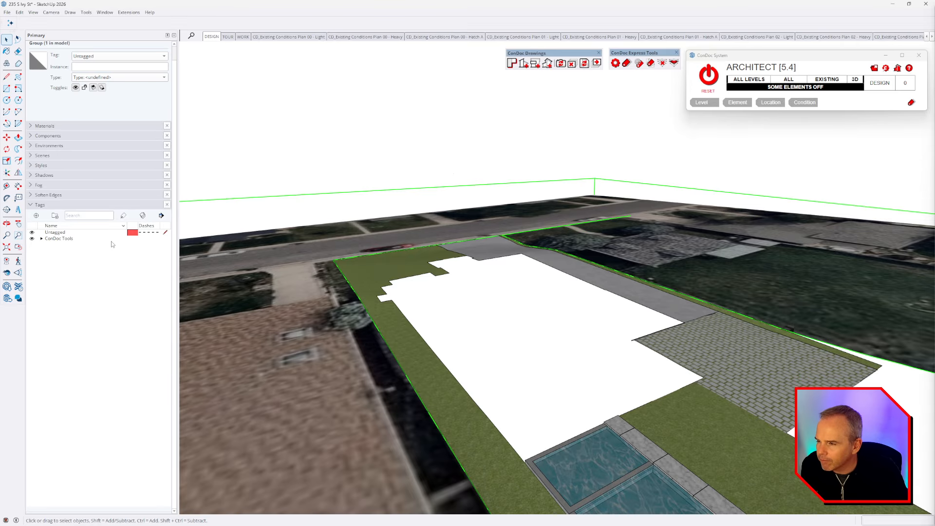
scroll(507, 229, down, 5)
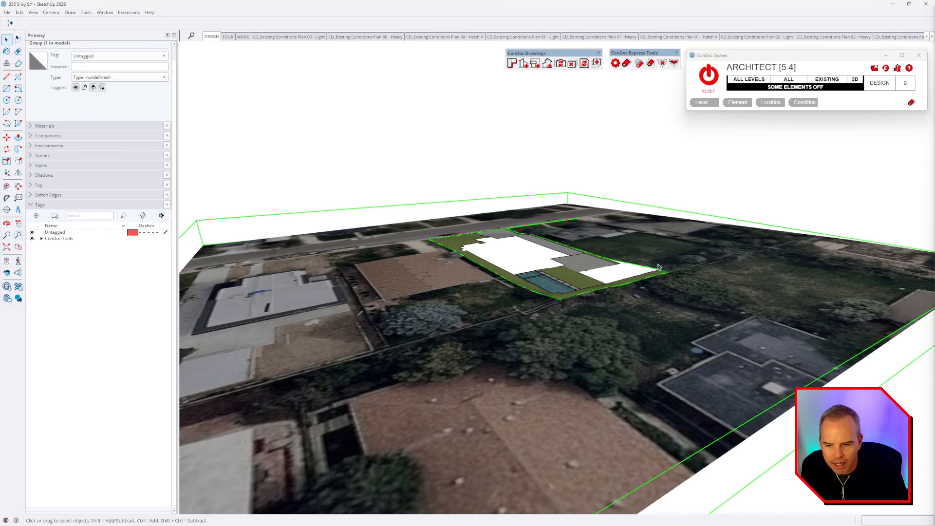
middle_drag(660, 267, 653, 333)
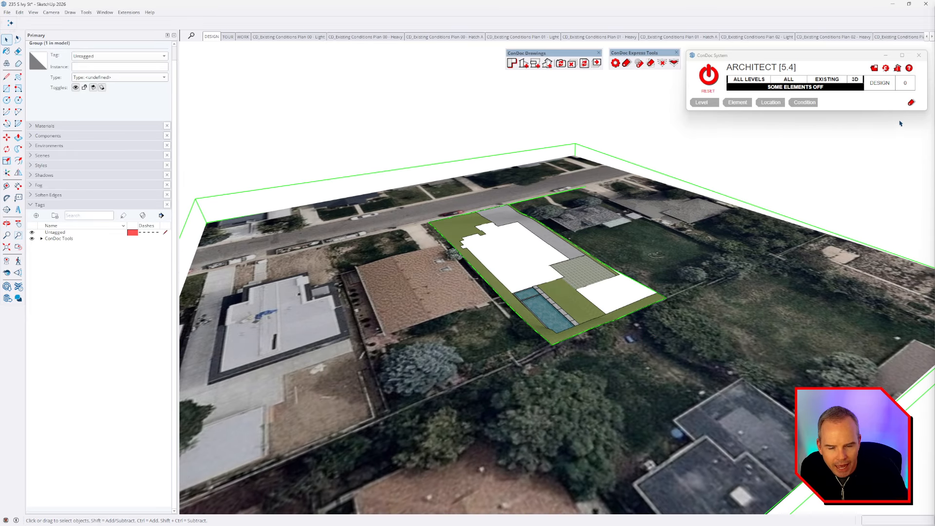
click(542, 309)
scroll(547, 304, up, 3)
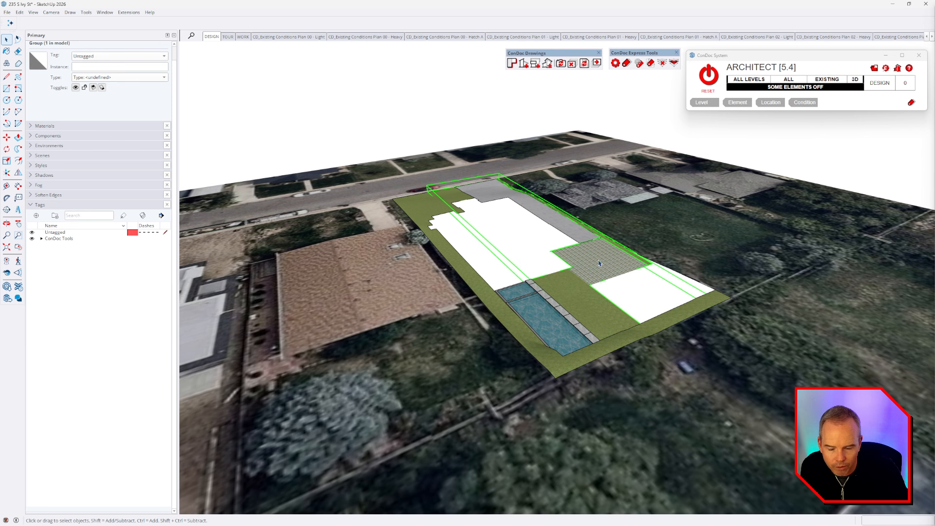
click(698, 242)
middle_drag(579, 294, 663, 266)
scroll(566, 279, up, 1)
middle_drag(579, 256, 552, 263)
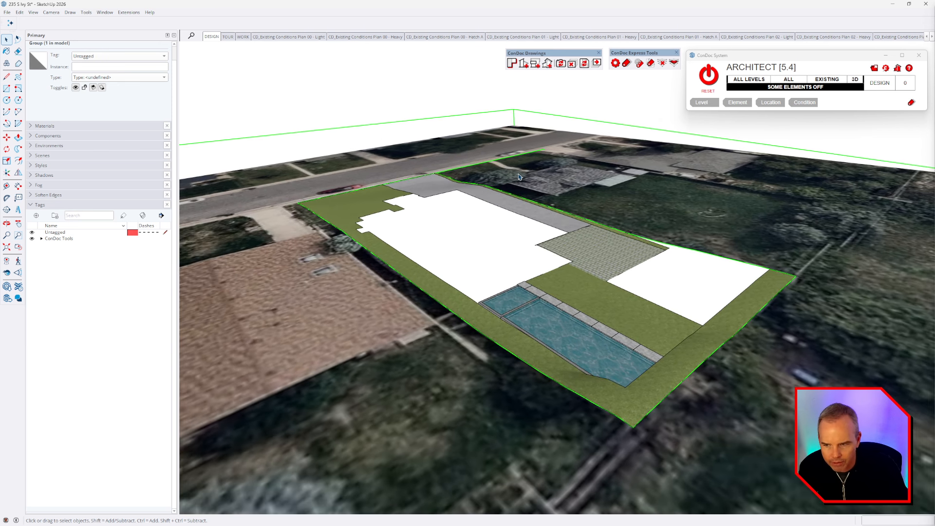
Step: In the ConDoc Tools tag folder, show ELEMENT_Lights, Stairs, Vegetation, Trim and Foundation
click(42, 239)
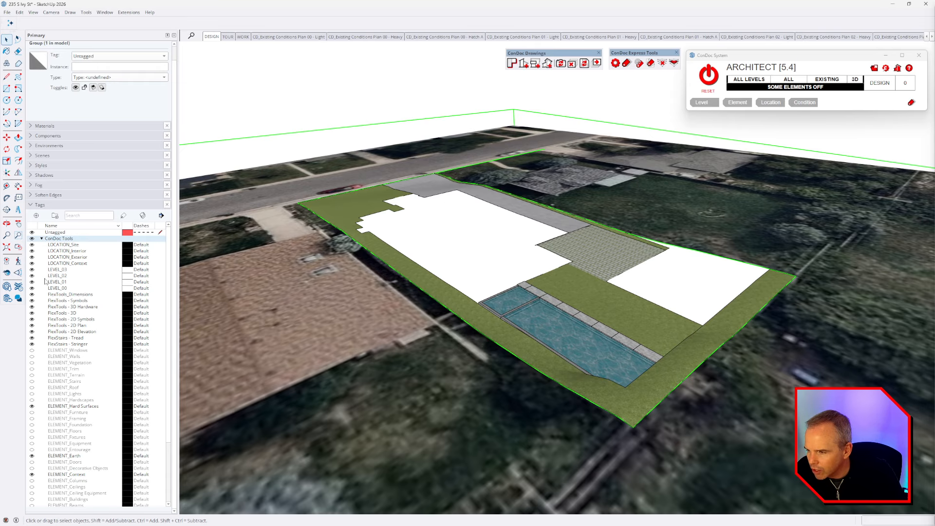
scroll(51, 365, down, 2)
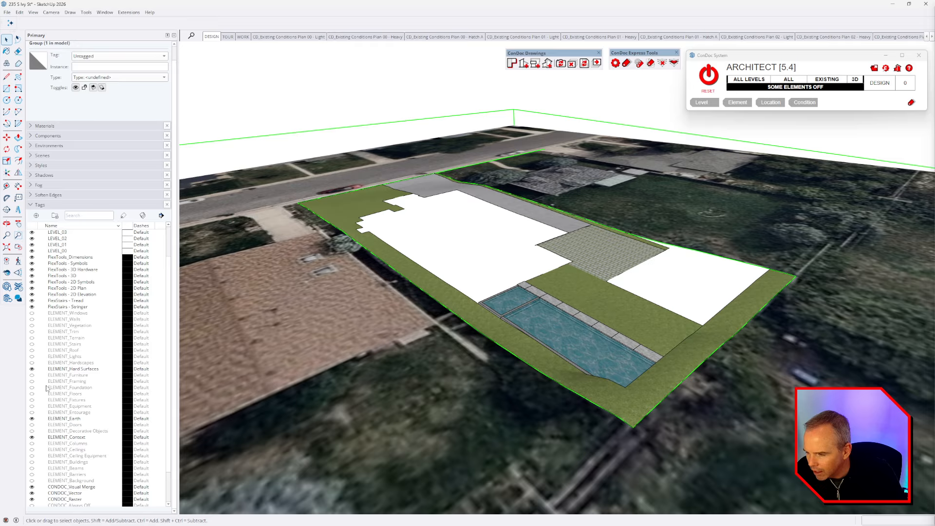
click(32, 356)
click(31, 343)
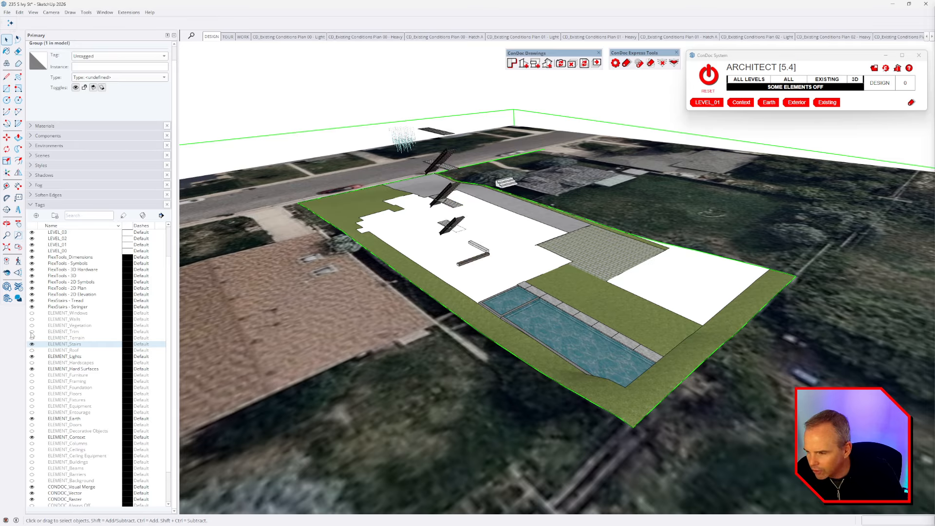
click(32, 332)
click(32, 326)
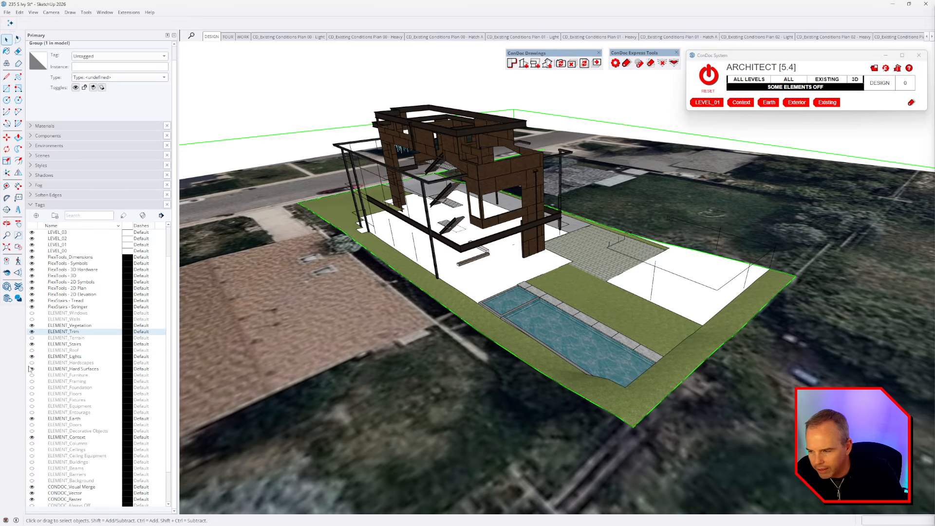
click(31, 387)
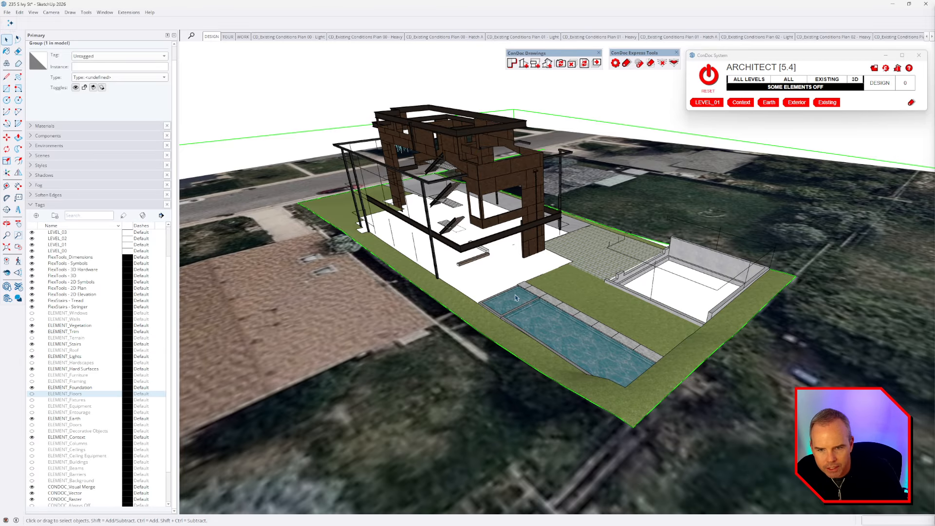
Step: Turn every ConDoc element back on and orbit around the full house
click(709, 77)
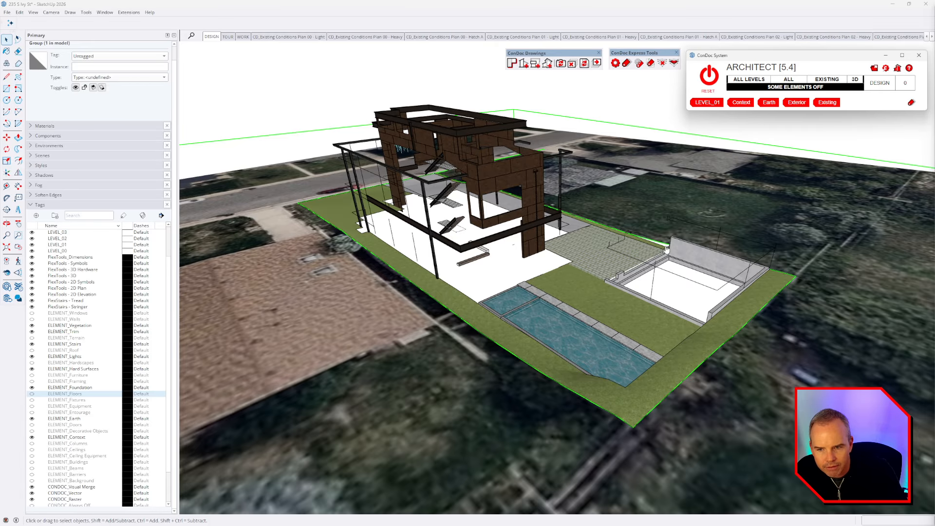
middle_drag(759, 238, 653, 243)
scroll(510, 212, up, 2)
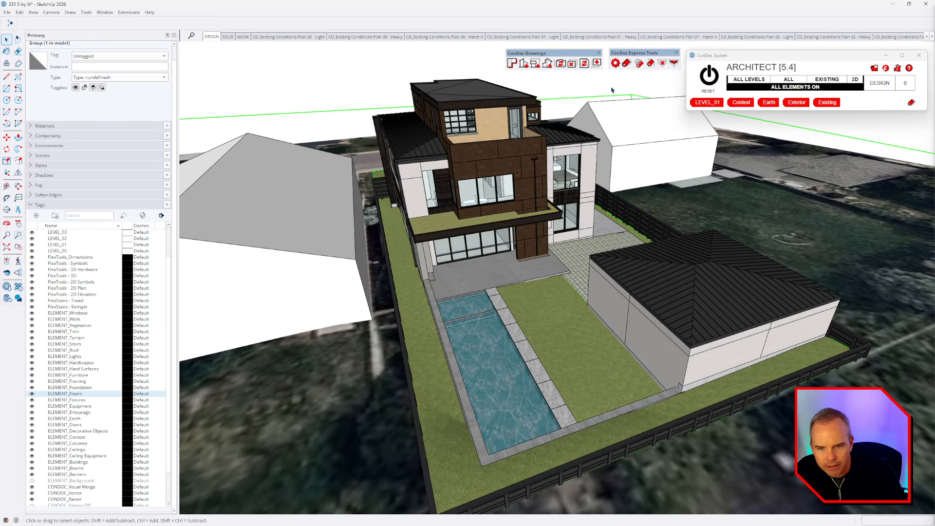
Step: Switch building elements off again, open ConDoc System Configuration, and move the dialog to the right
click(808, 88)
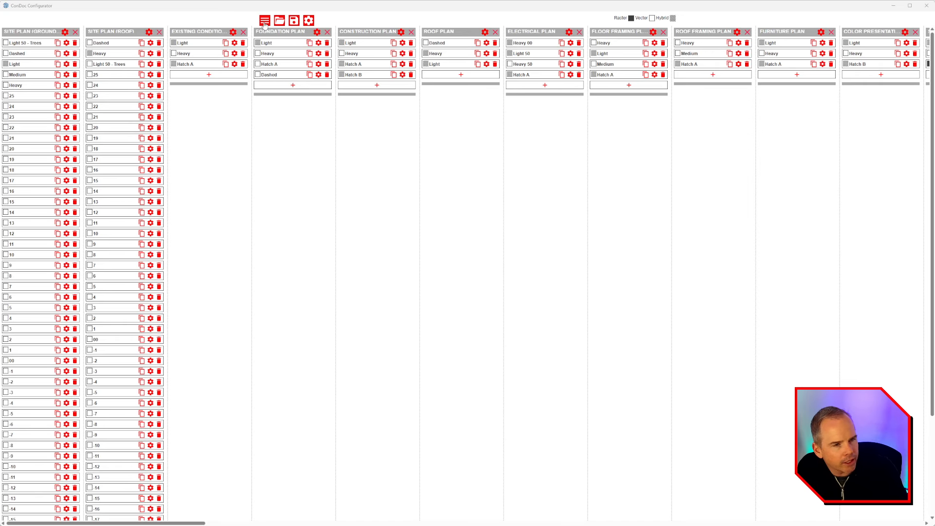
click(309, 21)
drag(351, 121, 903, 130)
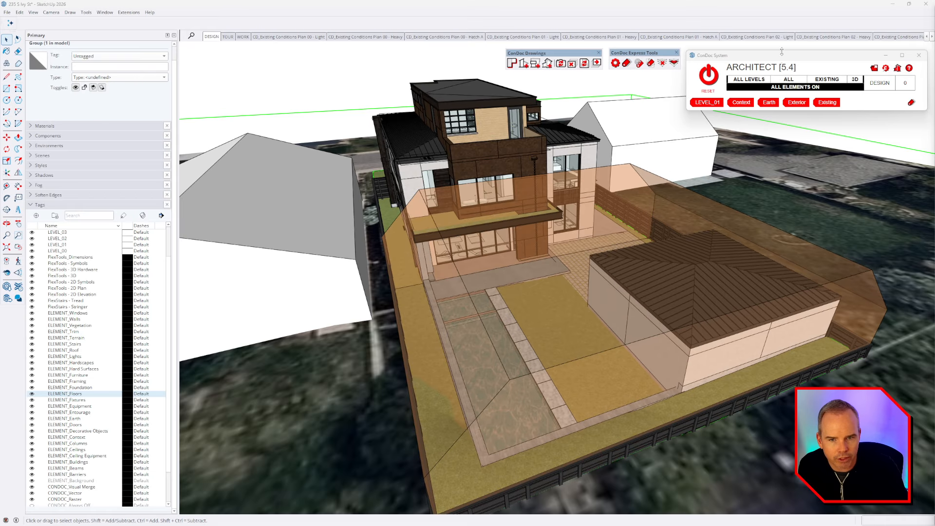
click(724, 87)
click(724, 85)
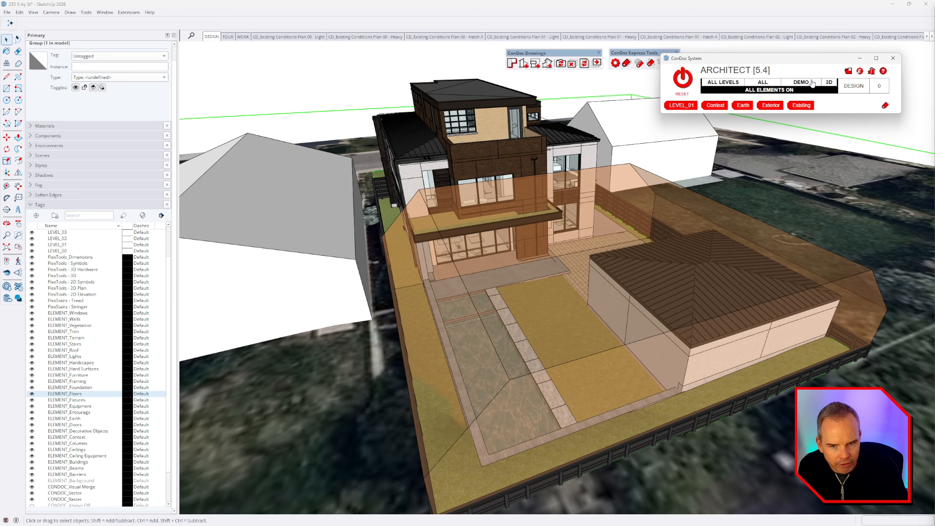
click(784, 92)
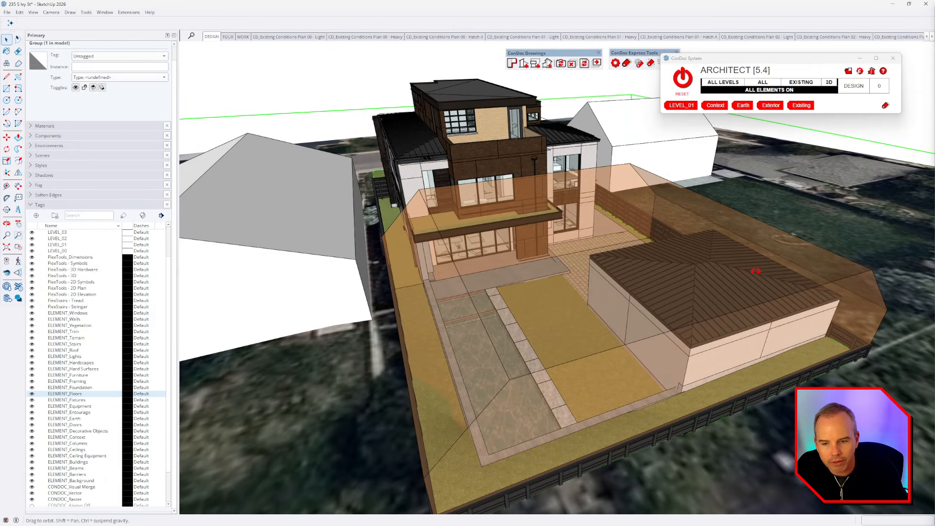
middle_drag(743, 144, 592, 293)
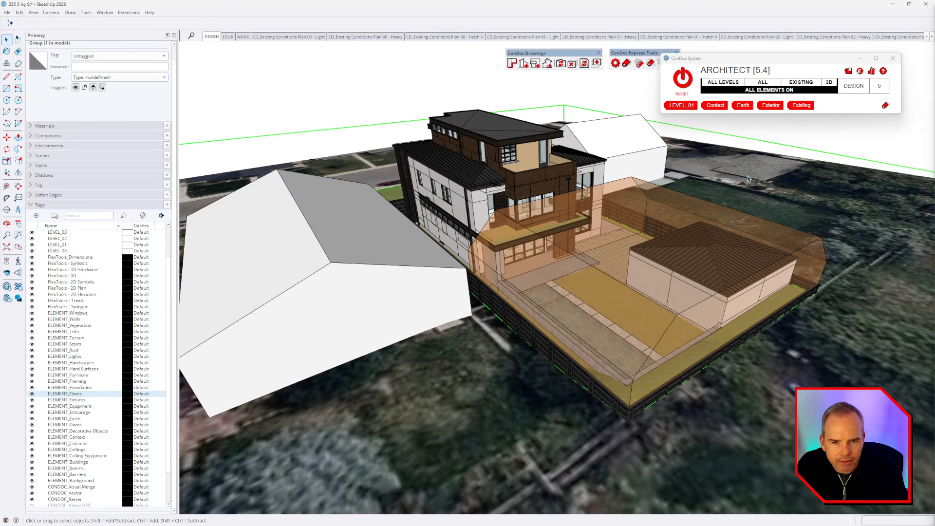
middle_drag(511, 234, 703, 183)
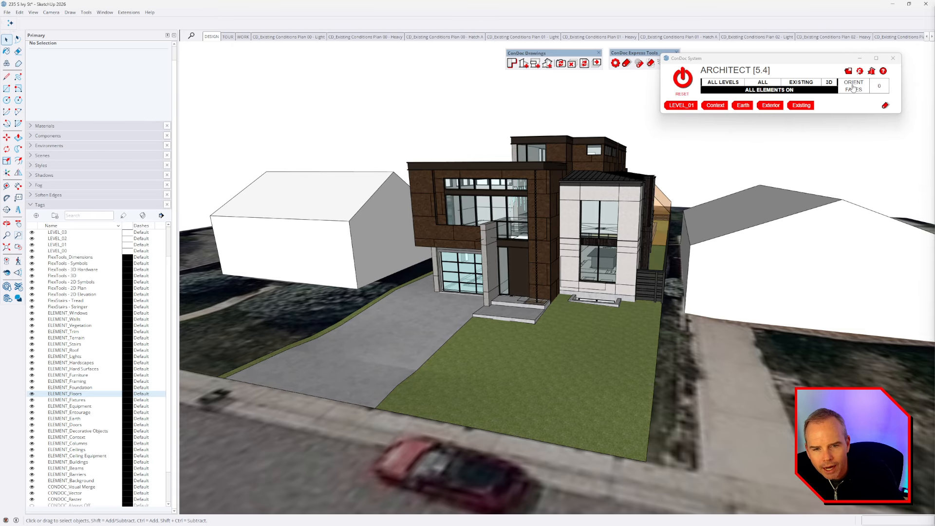
Step: Apply ORIENT FACES colouring and view the Color By Face style's face settings in Styles > Edit
click(853, 88)
middle_drag(679, 344, 567, 337)
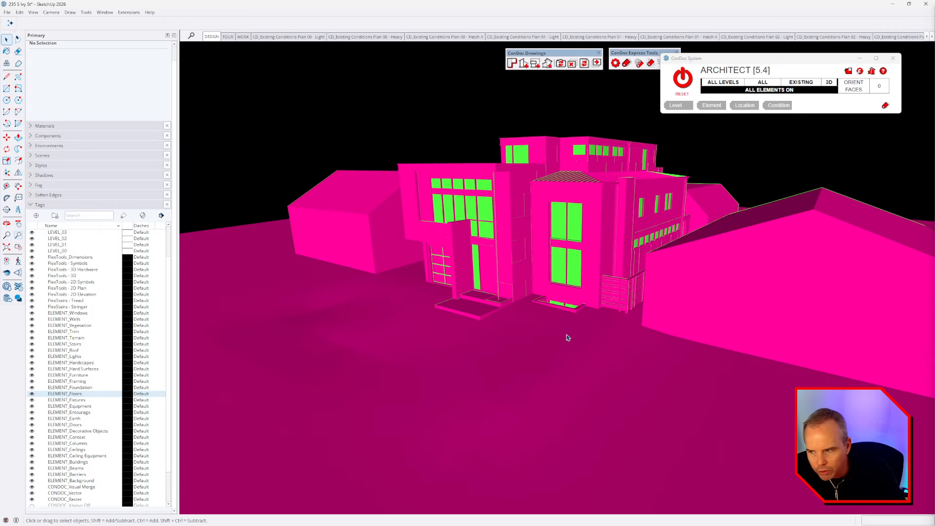
click(60, 166)
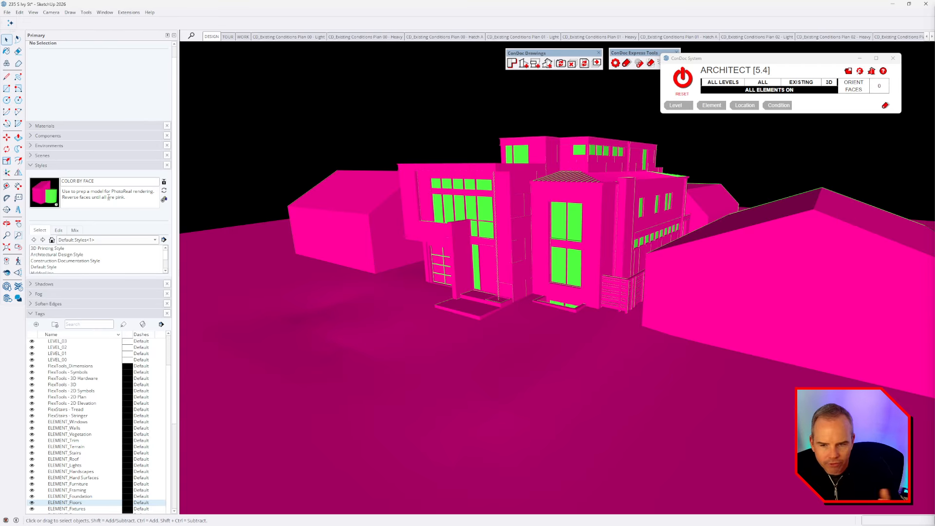
click(61, 232)
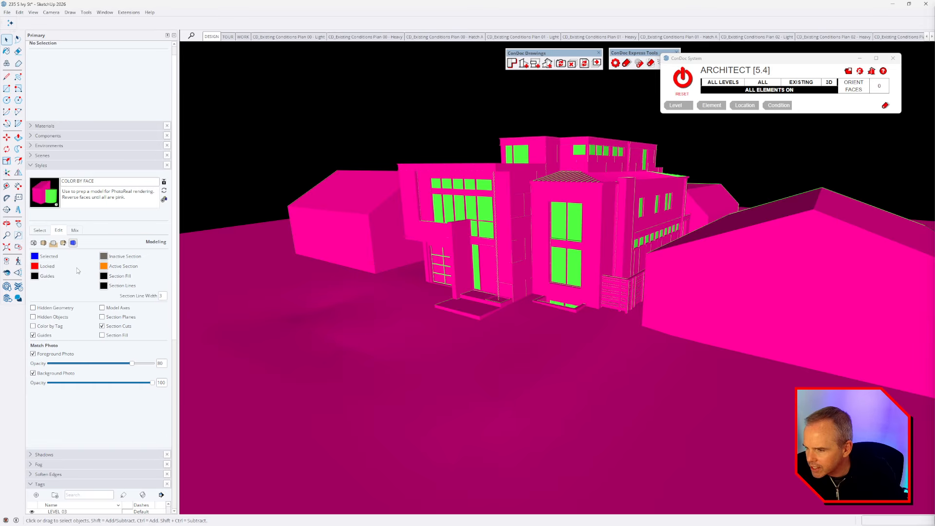
click(44, 243)
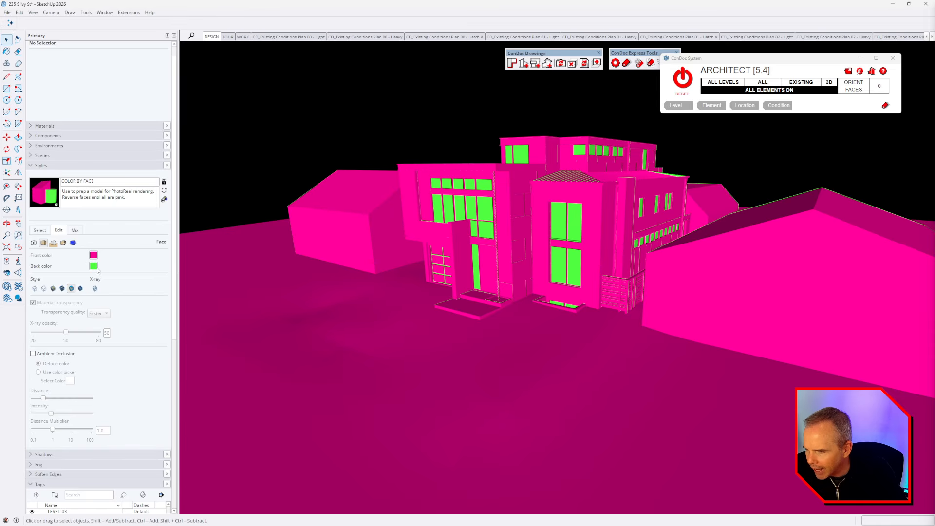
middle_drag(584, 228, 561, 241)
Step: Open the roof group and reverse the first green fascia face
double_click(561, 240)
click(561, 240)
scroll(576, 234, up, 10)
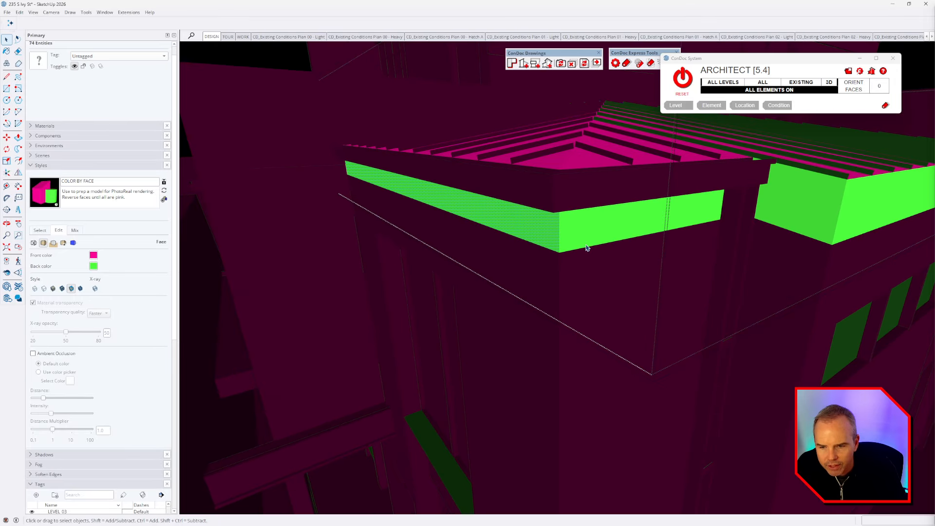
middle_drag(579, 204, 576, 194)
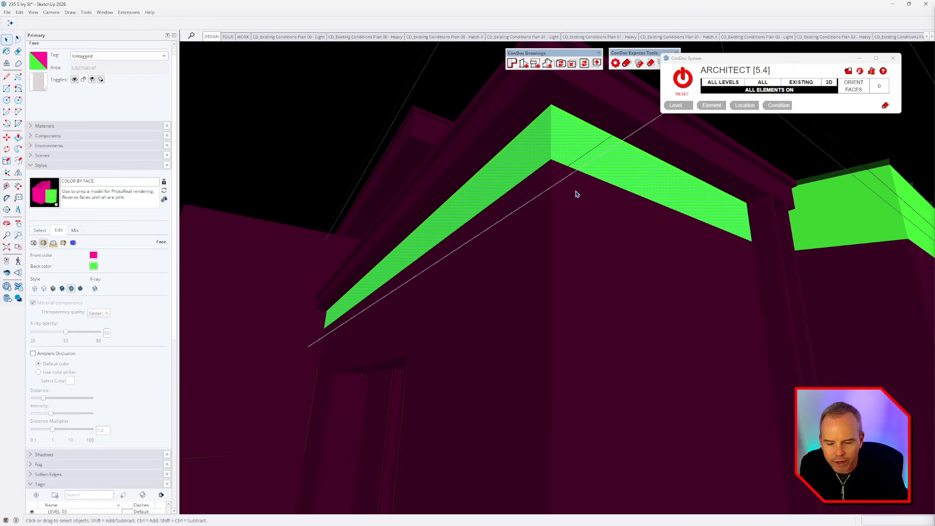
right_click(580, 150)
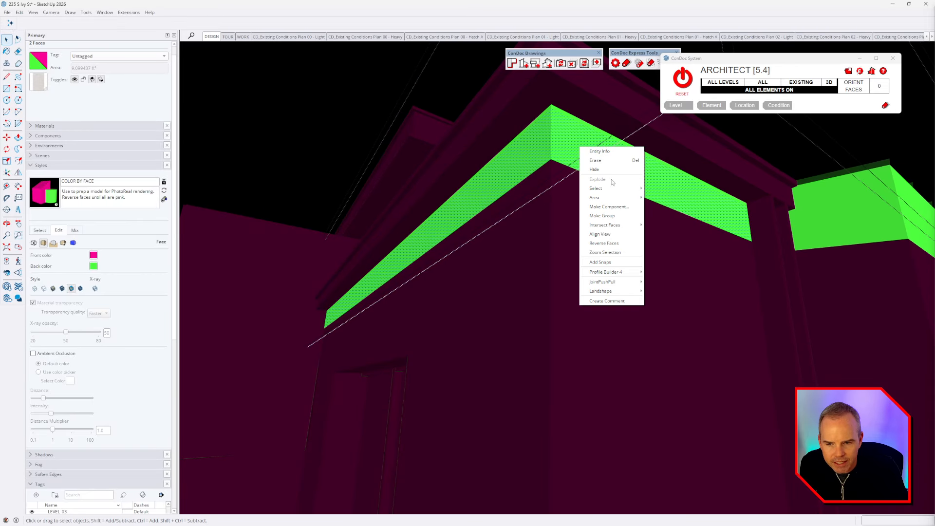
click(611, 243)
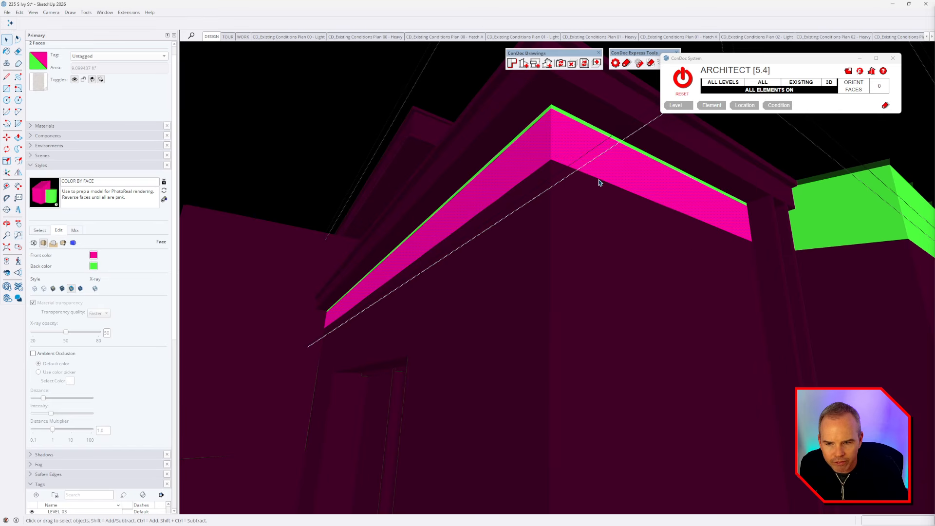
Step: Reverse the remaining green fascia faces so their pink fronts face outward
middle_drag(599, 181, 539, 152)
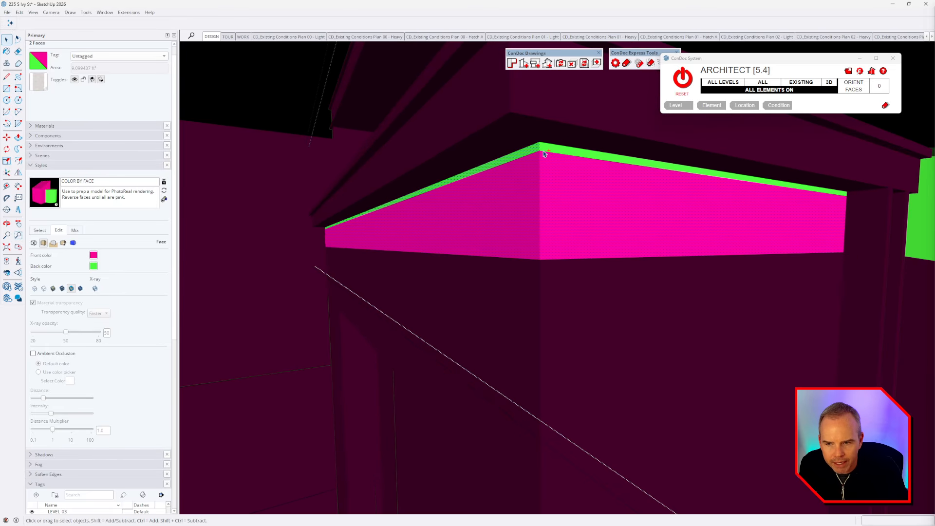
ctrl+click(544, 150)
right_click(549, 148)
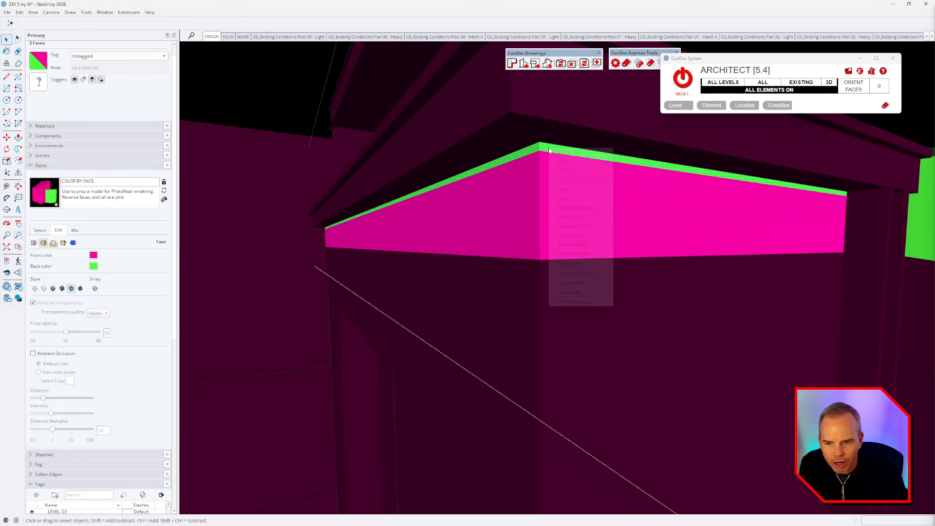
click(588, 244)
middle_drag(589, 248, 576, 229)
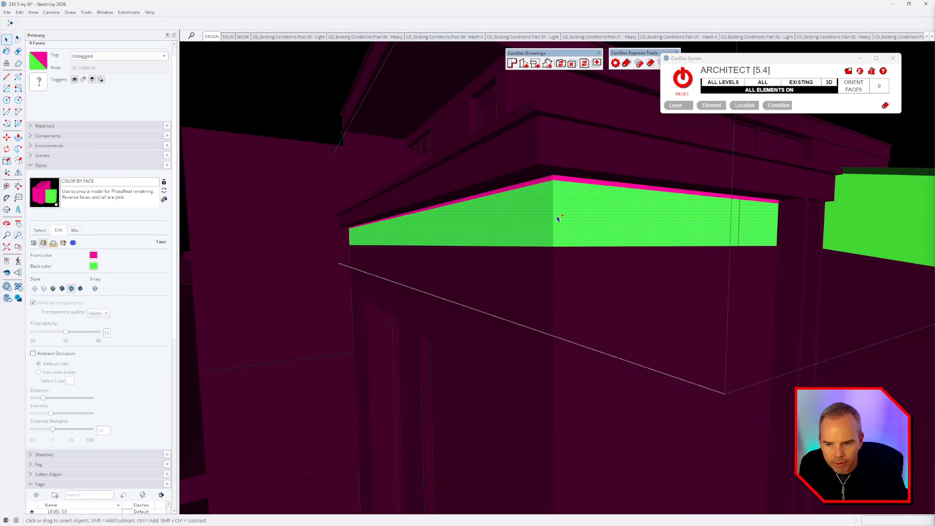
right_click(559, 218)
click(595, 312)
middle_drag(594, 311, 558, 282)
Step: Leave group editing, view the whole roof, and cycle ConDoc to the AXIS CHECK colouring
key(Escape)
key(Escape)
scroll(561, 243, down, 3)
scroll(542, 205, down, 3)
middle_drag(543, 205, 570, 239)
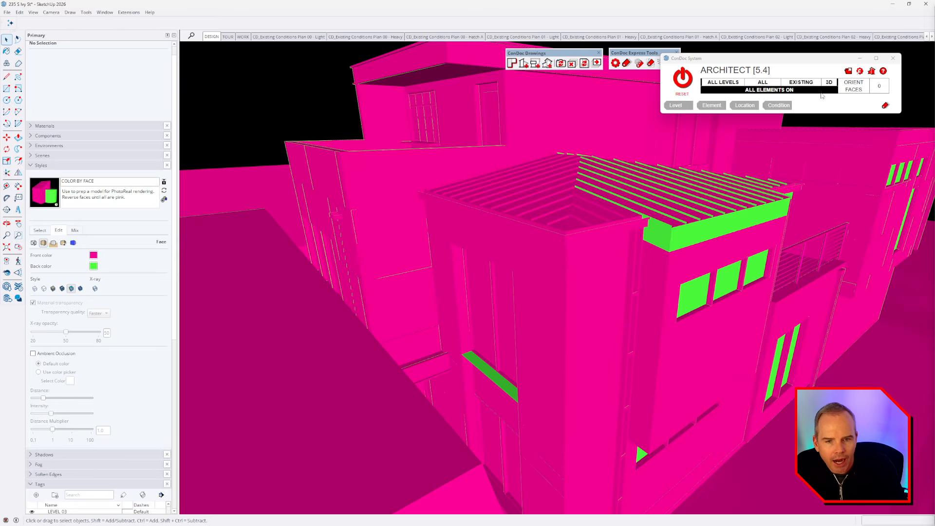
click(852, 87)
middle_drag(577, 215, 319, 245)
scroll(589, 186, down, 7)
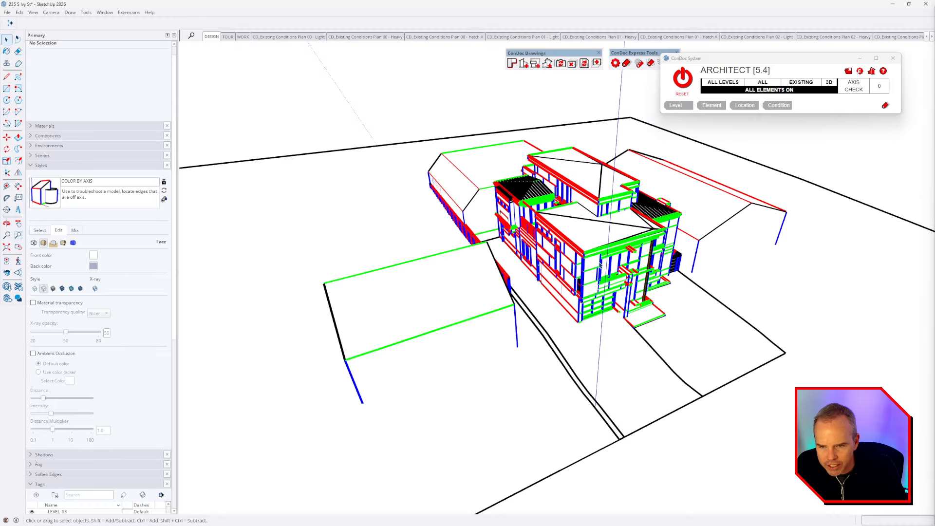
middle_drag(600, 266, 571, 241)
scroll(624, 270, up, 6)
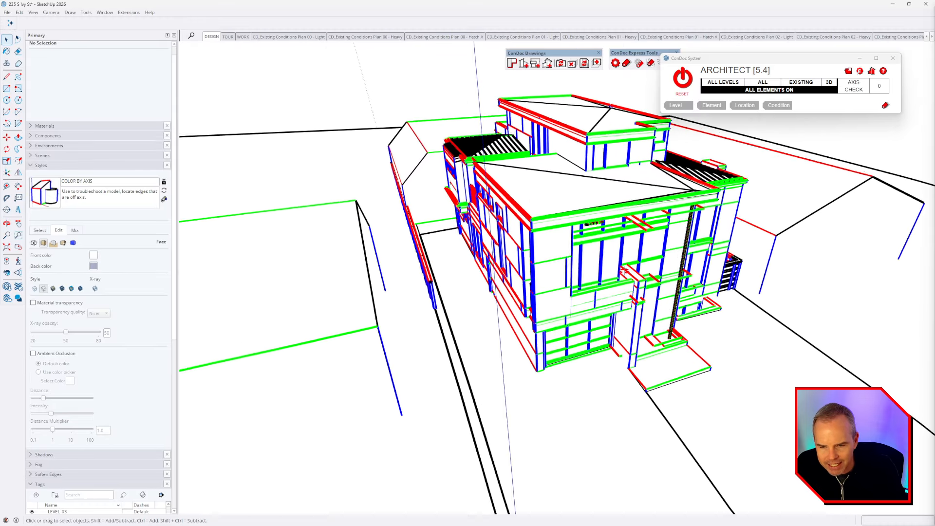
middle_drag(623, 269, 631, 221)
scroll(630, 221, up, 4)
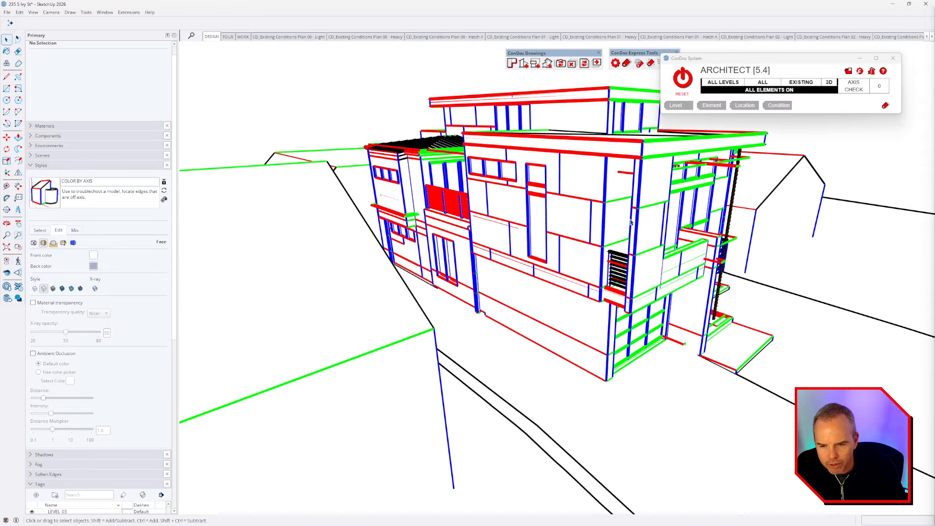
scroll(617, 258, up, 8)
middle_drag(565, 265, 597, 282)
scroll(612, 262, up, 3)
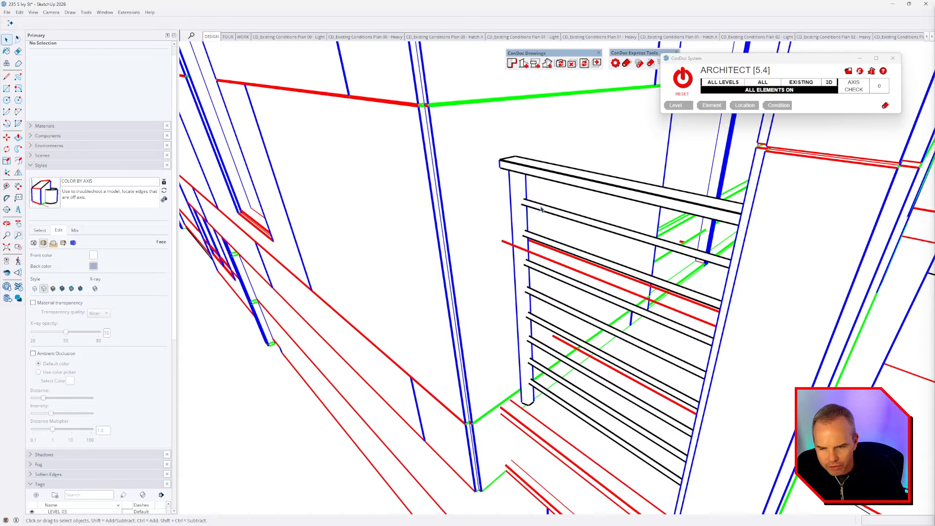
middle_drag(545, 214, 580, 291)
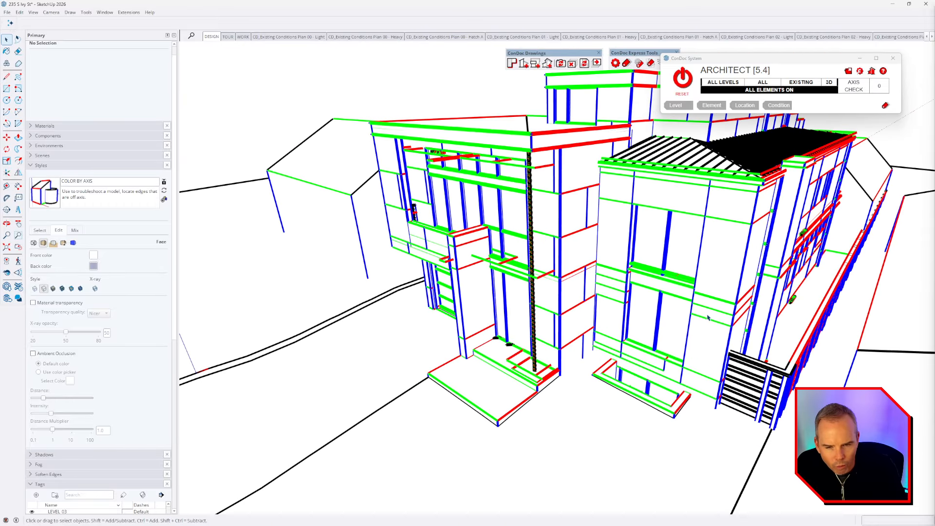
scroll(744, 344, up, 5)
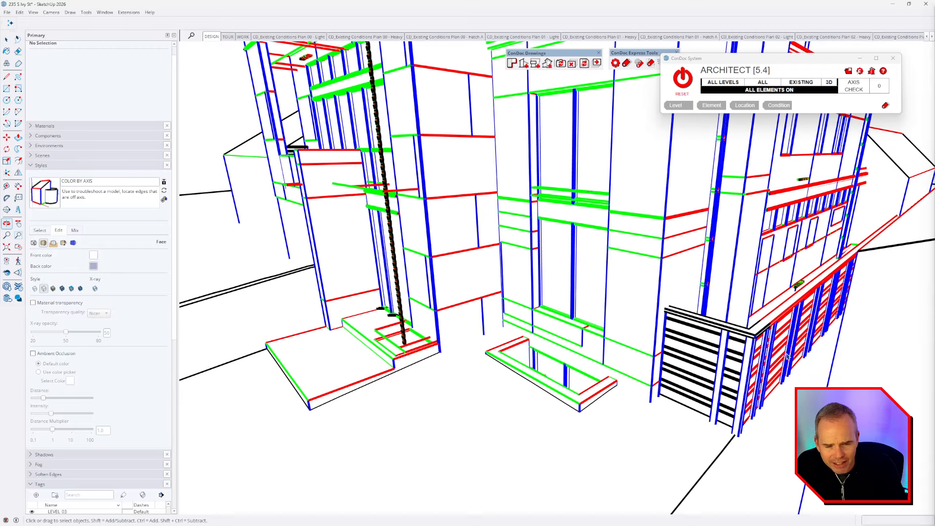
scroll(781, 350, up, 2)
scroll(782, 336, up, 2)
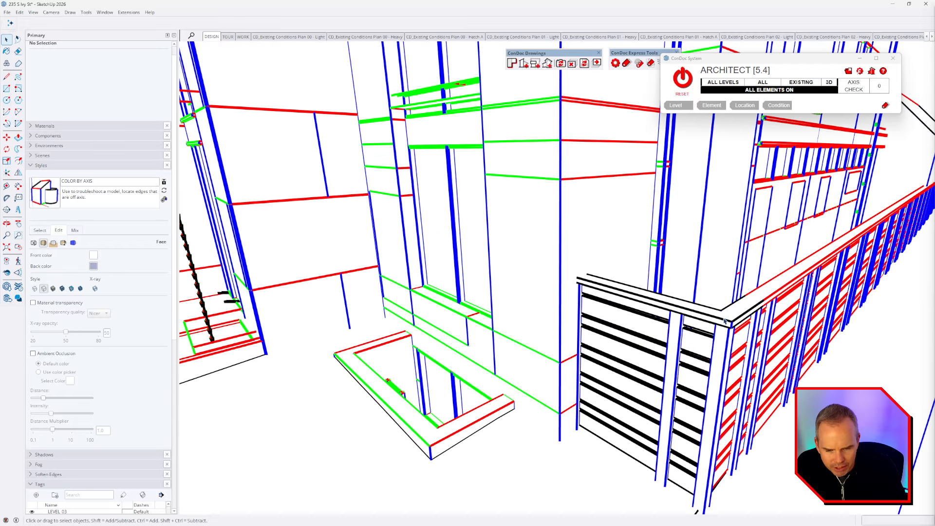
scroll(756, 315, down, 4)
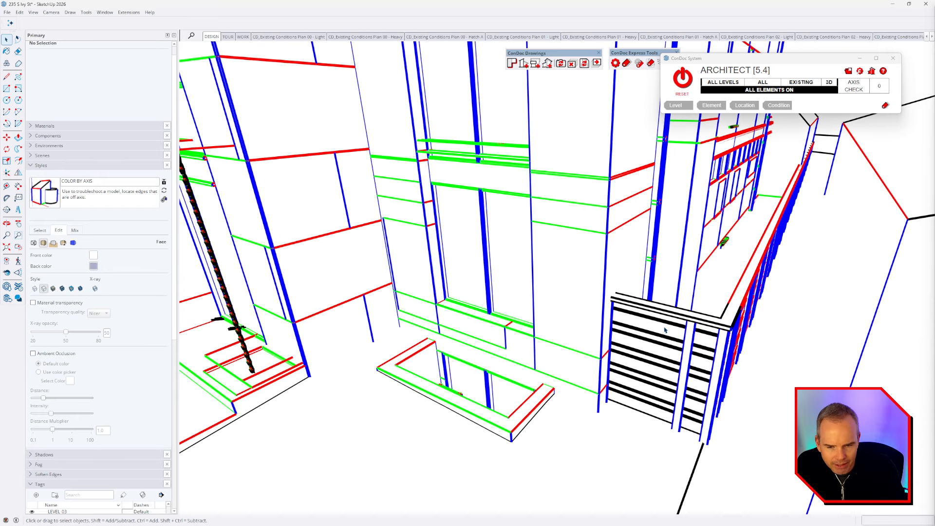
scroll(665, 330, down, 5)
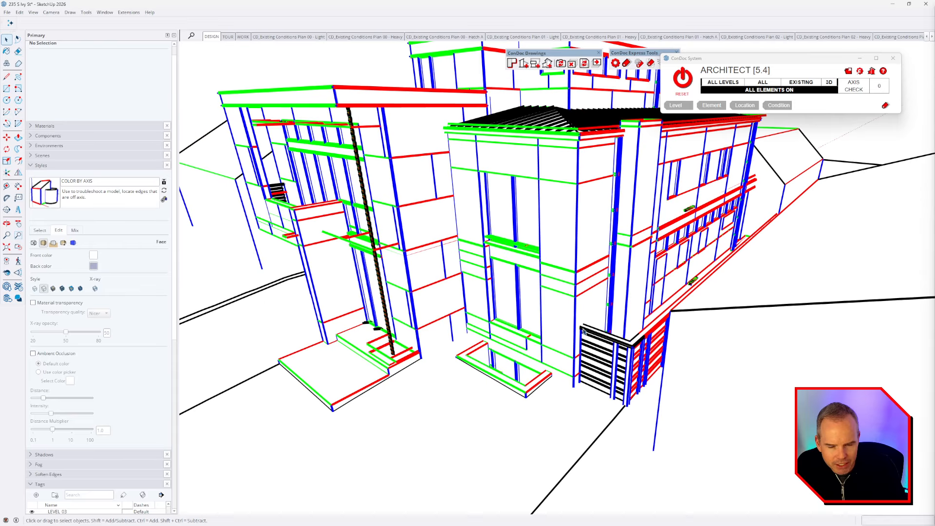
scroll(583, 329, down, 3)
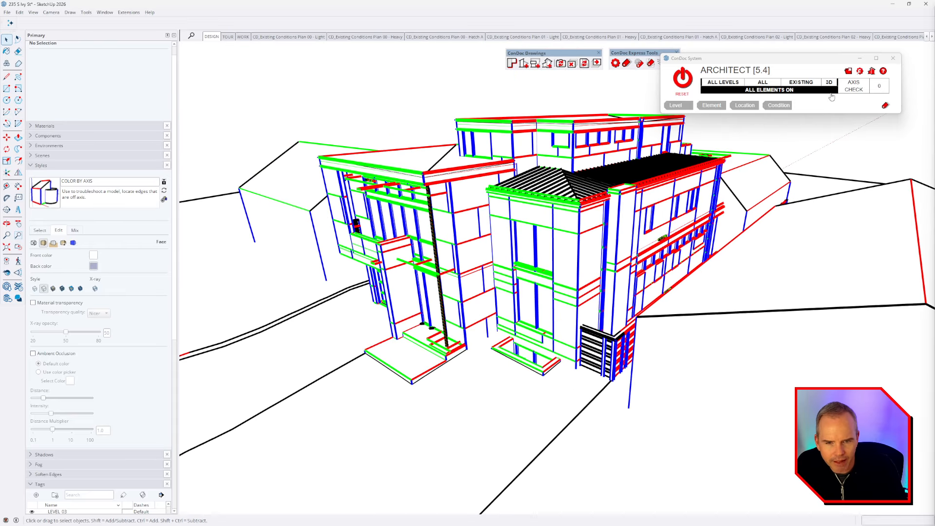
Step: Cycle ConDoc to SCOPE colour-by-tag view and show the style's Modeling settings
click(860, 91)
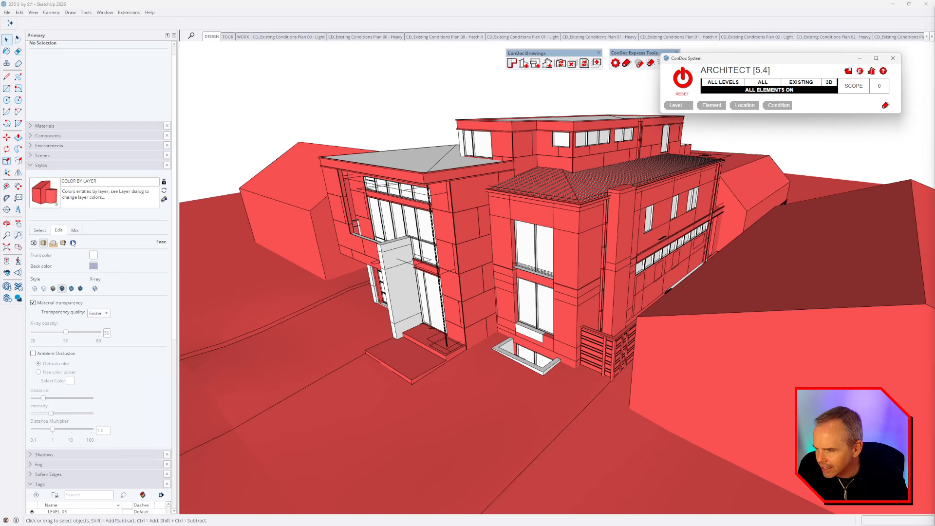
click(73, 242)
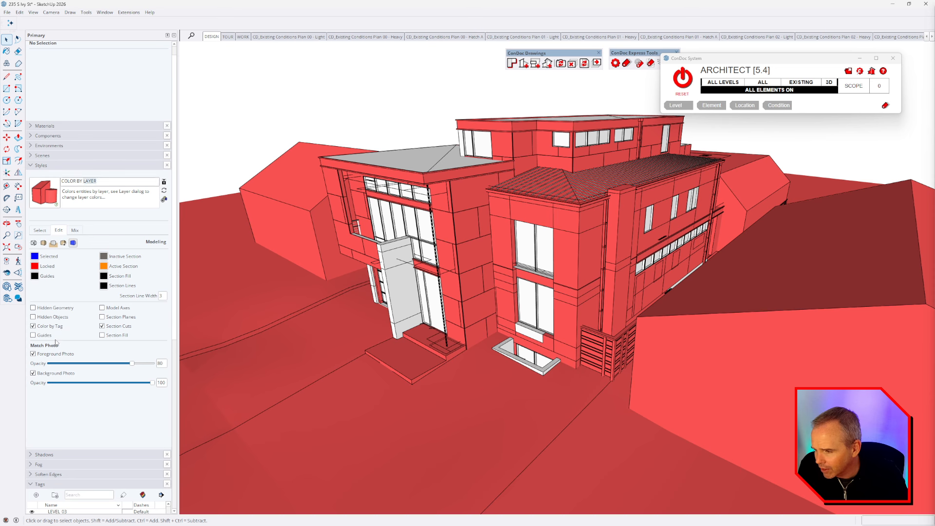
Step: Scroll to the Tags list and select the upper-storey wall to read its LEVEL_02, Walls, New tags
scroll(56, 342, down, 10)
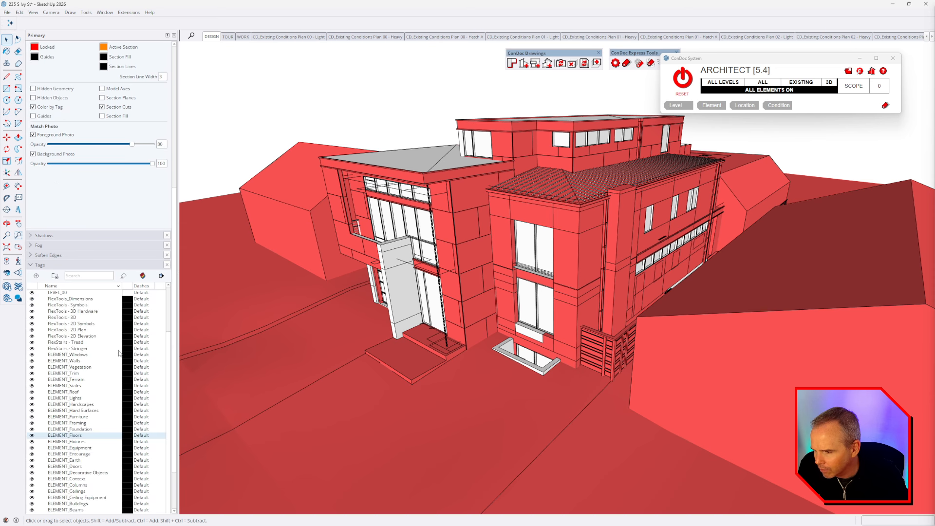
scroll(118, 359, down, 3)
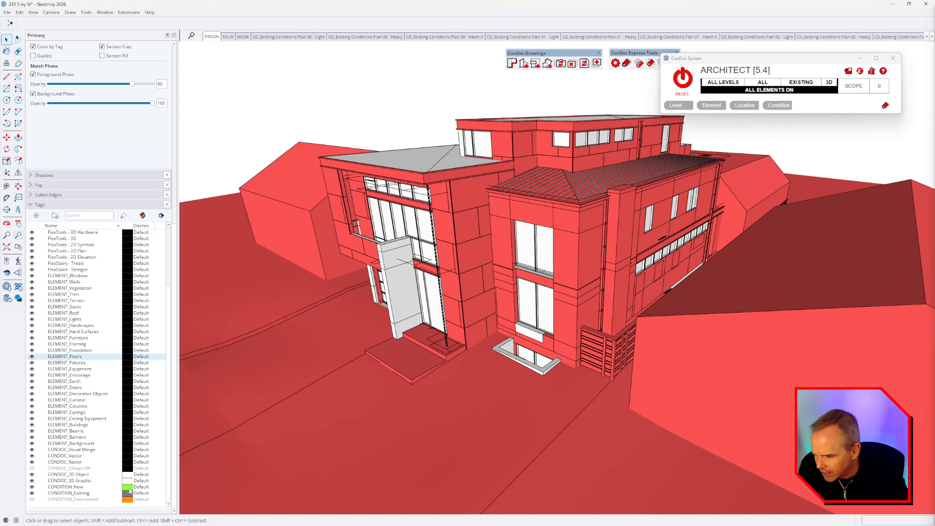
middle_drag(509, 339, 610, 210)
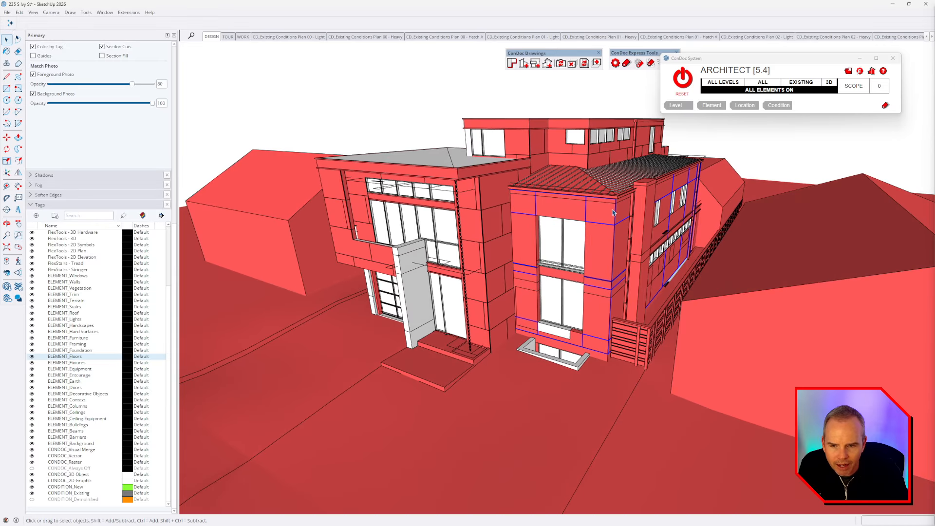
click(610, 210)
scroll(588, 246, down, 3)
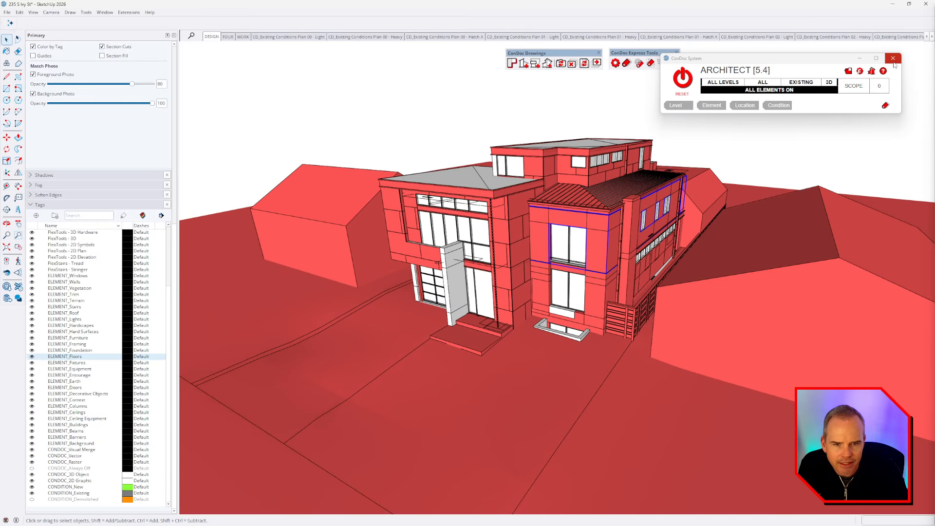
Step: Reopen the ConDoc System panel at the top right and select the neighbouring building block
click(893, 58)
click(614, 65)
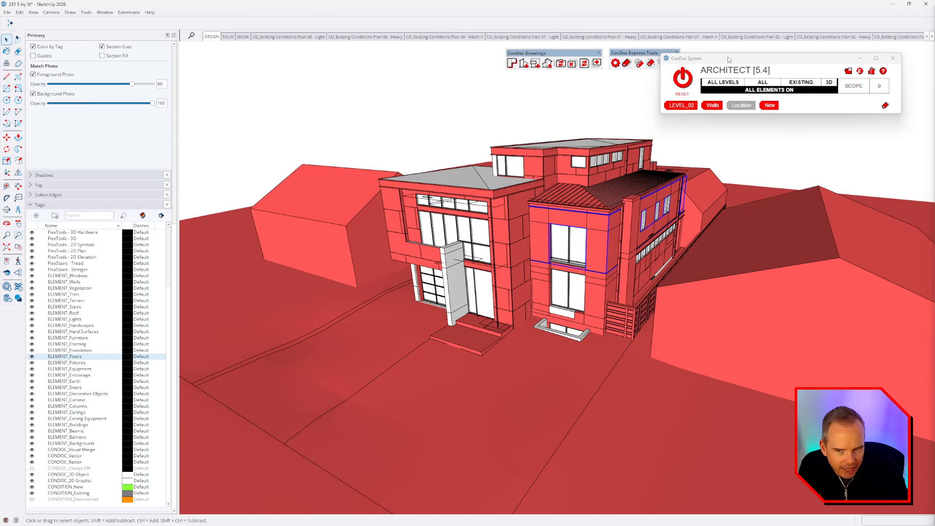
drag(727, 57, 753, 51)
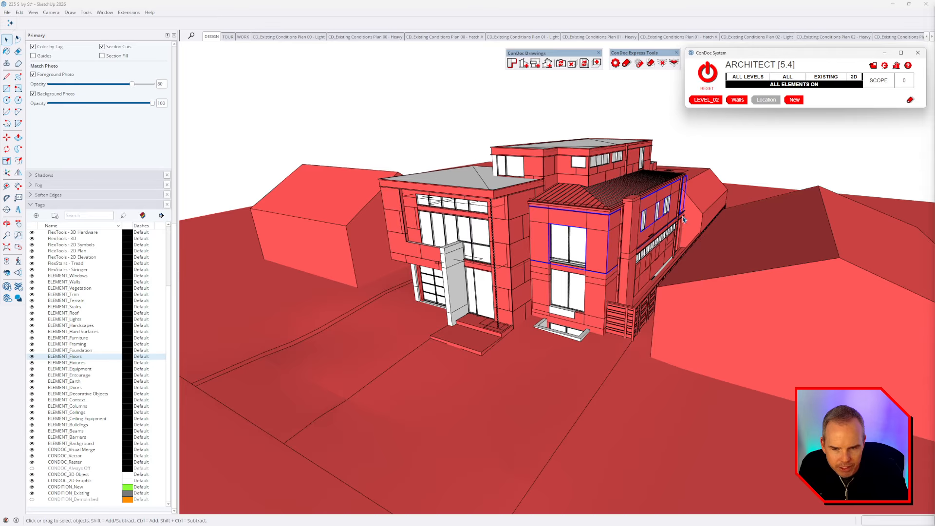
click(715, 209)
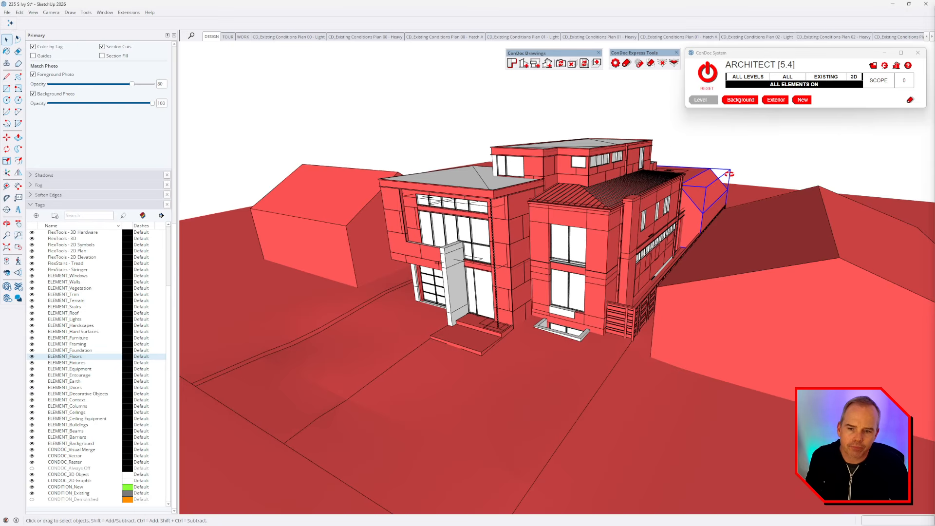
Step: Zoom toward the neighbouring block, whose ConDoc tags read Background, Exterior and New with no level
scroll(639, 250, up, 3)
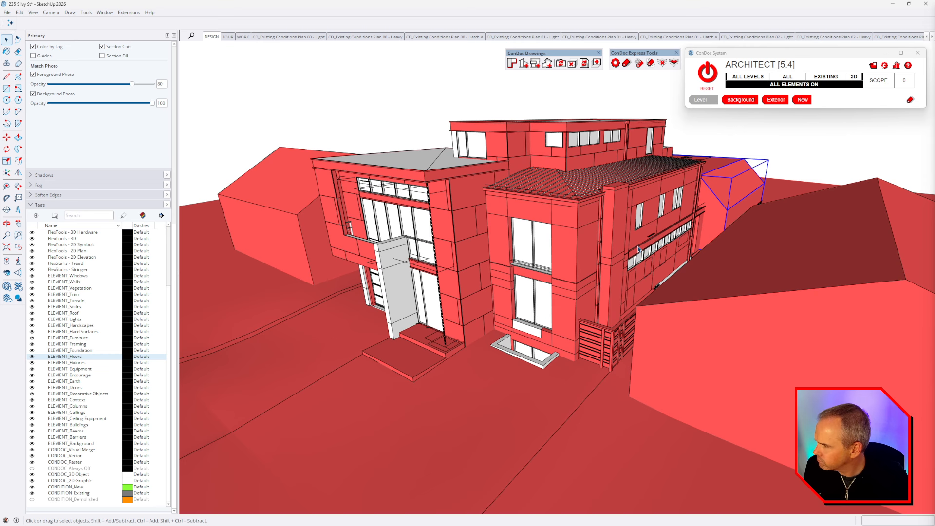
Step: In Design view, cycle ConDoc filters: level 00, interior demolition, exterior, demolition, then all levels
click(879, 81)
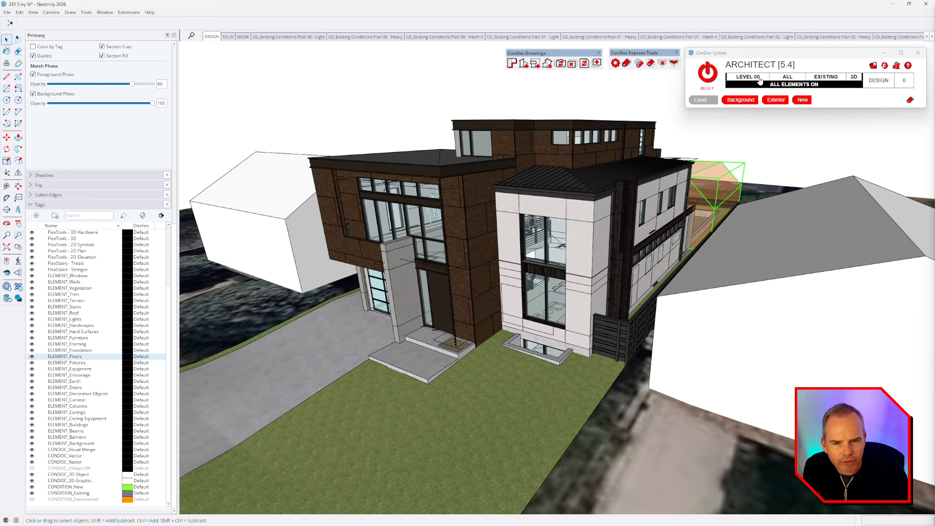
click(788, 77)
click(823, 78)
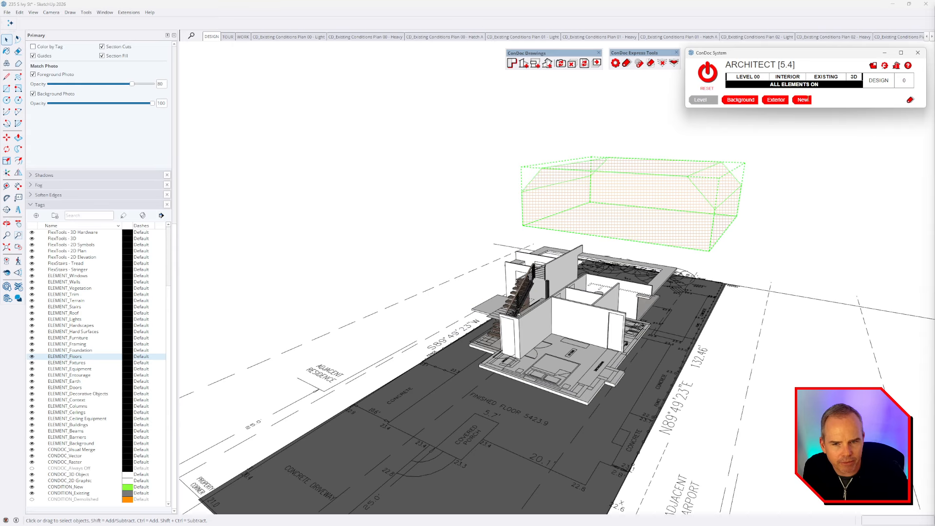
click(825, 78)
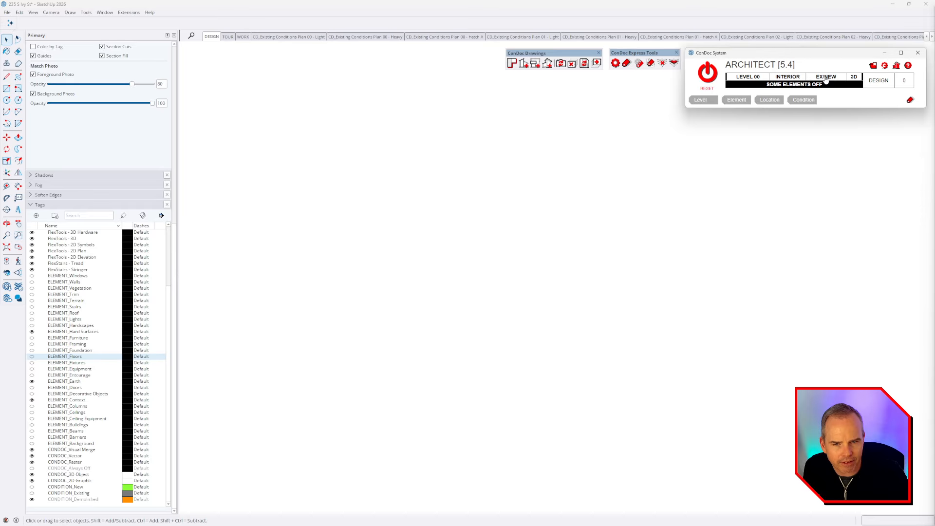
click(826, 78)
click(789, 78)
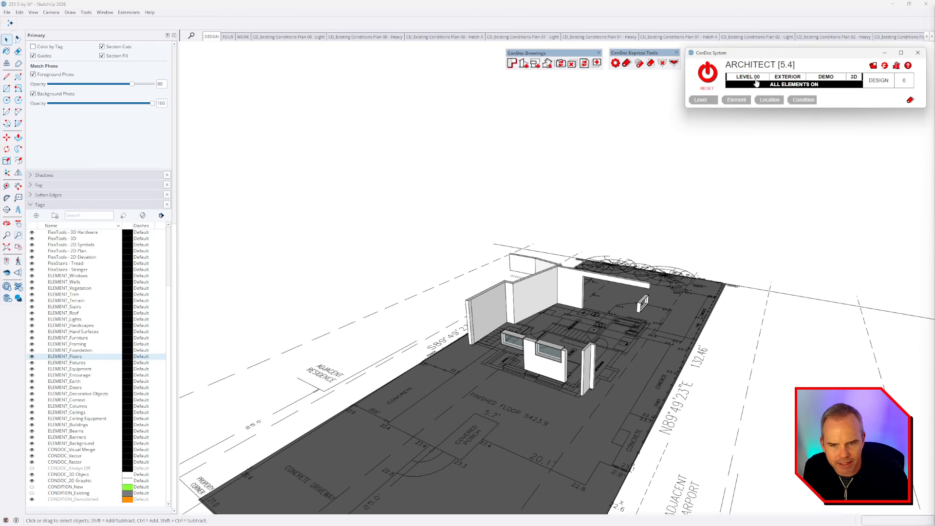
click(756, 84)
click(756, 86)
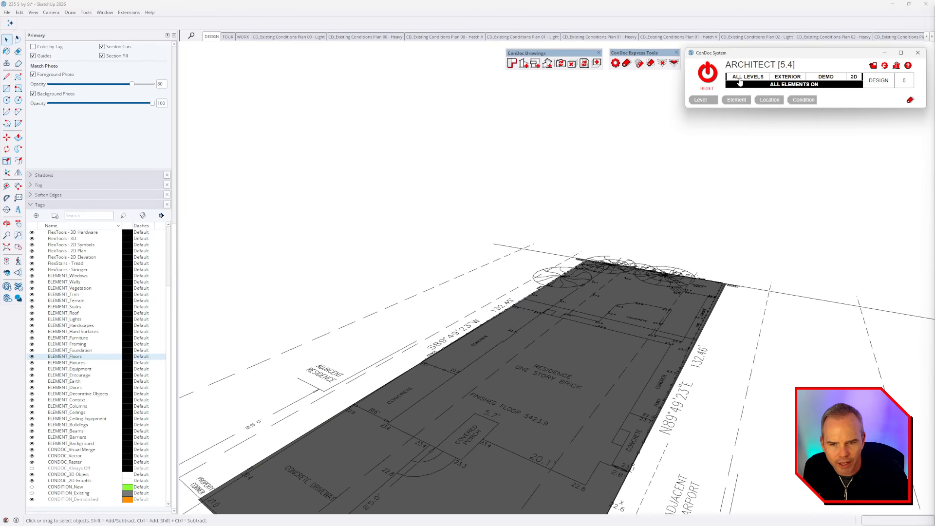
click(740, 82)
Step: Reset ConDoc filters, orbit out to the house front and its neighbourhood, and show recent files
middle_drag(565, 366, 508, 331)
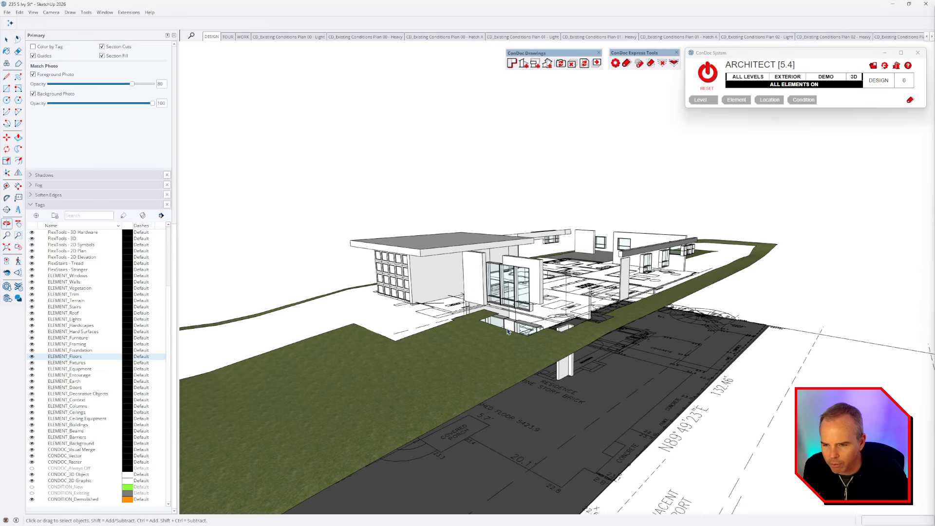
click(713, 75)
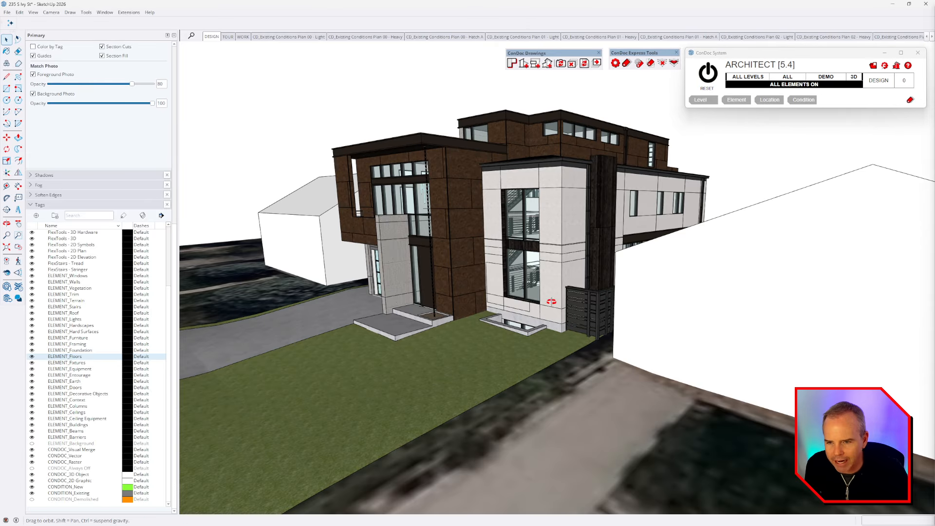
middle_drag(542, 303, 658, 298)
middle_drag(717, 239, 677, 218)
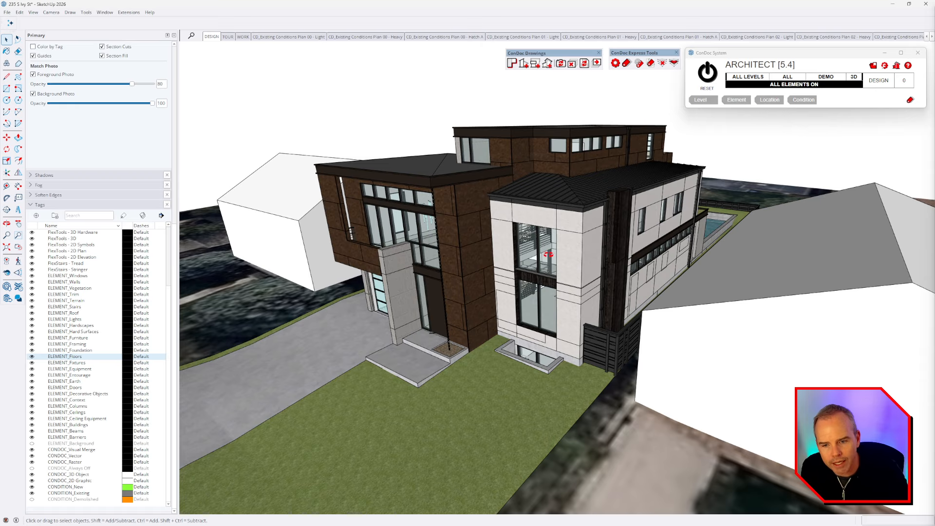
scroll(527, 256, down, 8)
middle_drag(548, 254, 191, 85)
click(7, 12)
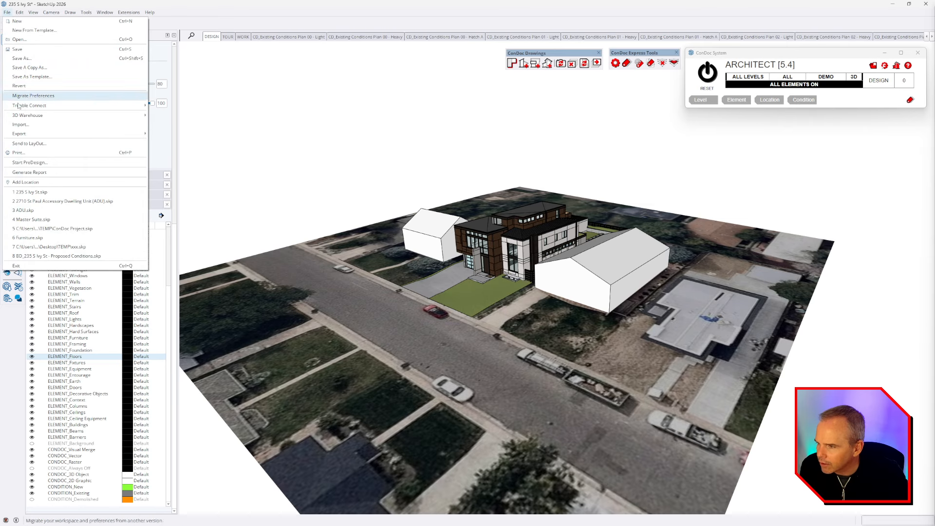
Step: Open 3 ADU.skp from recent files without saving, reset ConDoc filters, and frame the whole site
click(68, 211)
click(466, 275)
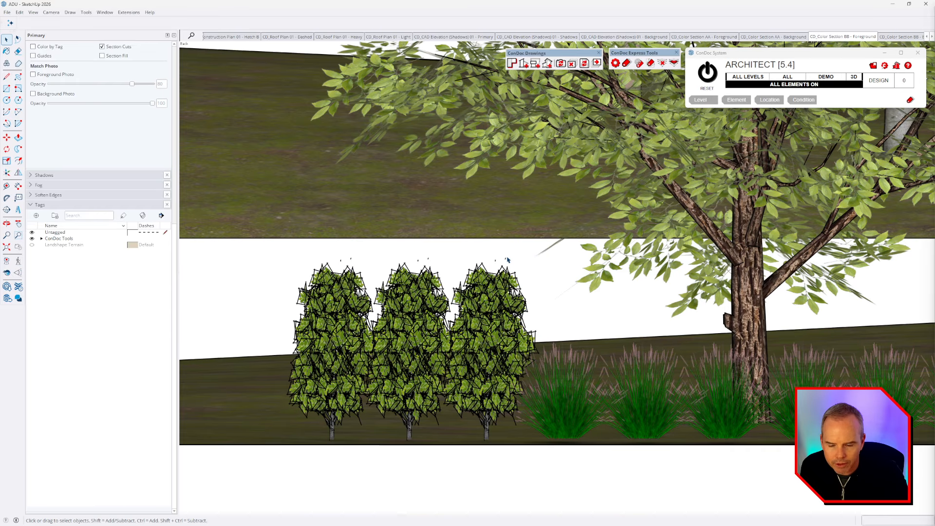
middle_drag(508, 262, 523, 311)
click(710, 76)
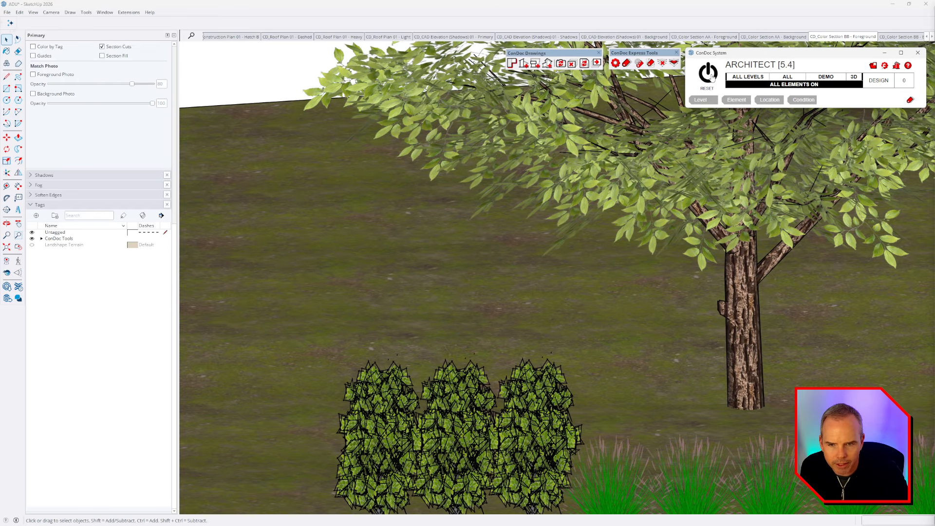
middle_drag(560, 332, 632, 266)
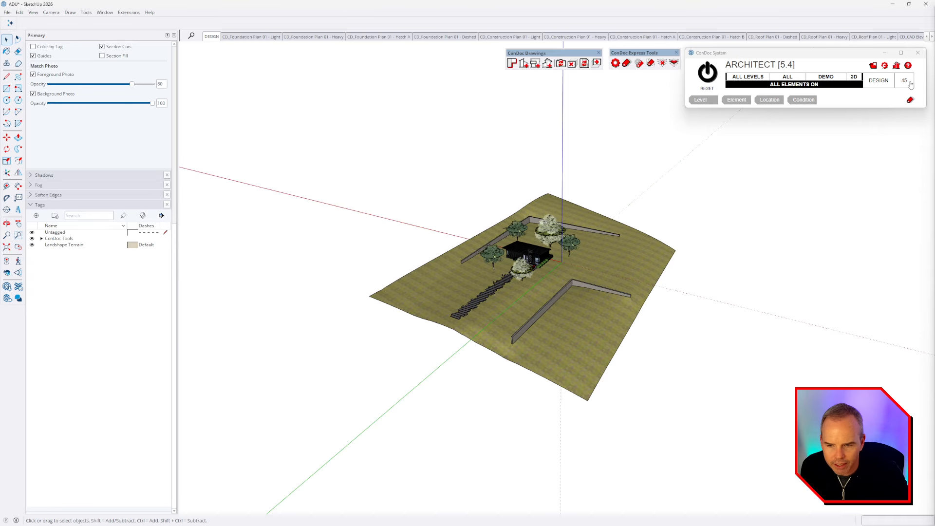
middle_drag(611, 209, 581, 178)
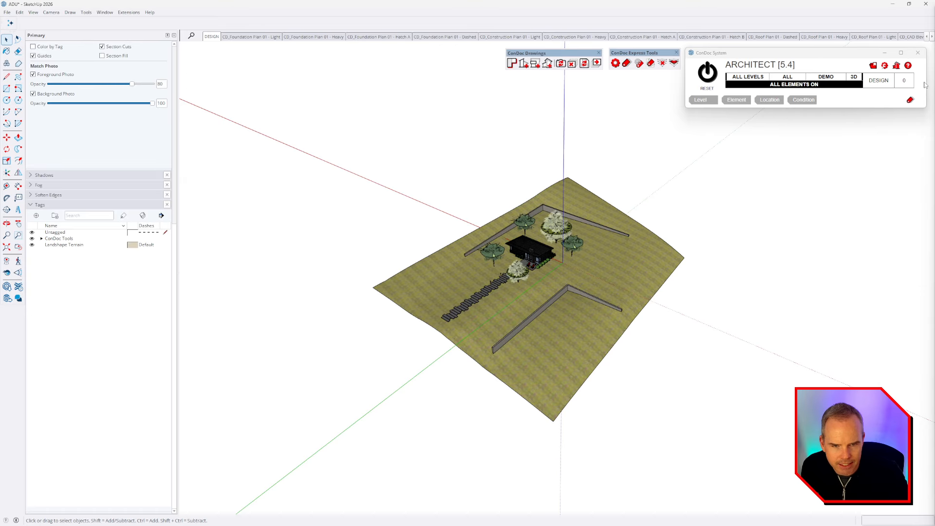
Step: Cycle the ConDoc grid-shift angle through 22.5, 45, 0, 15 and onward, ending back at 0
click(908, 82)
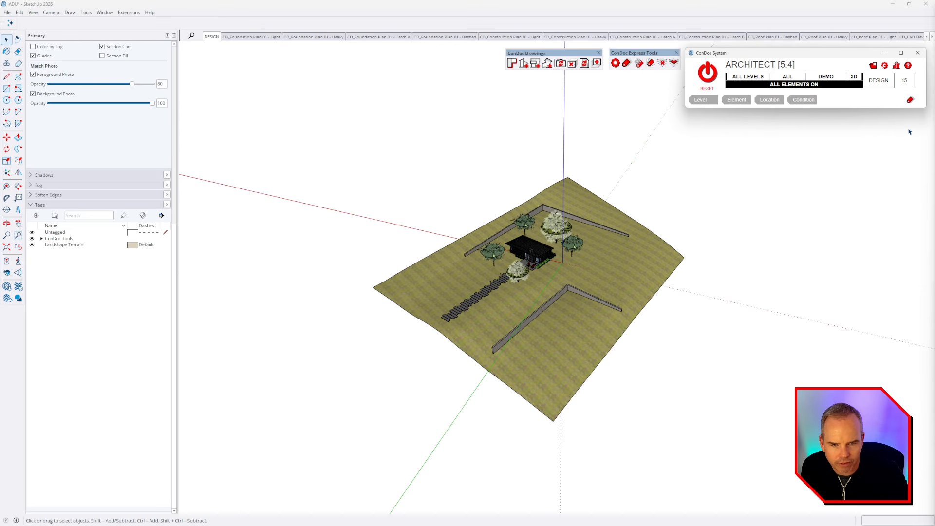
click(906, 83)
click(906, 81)
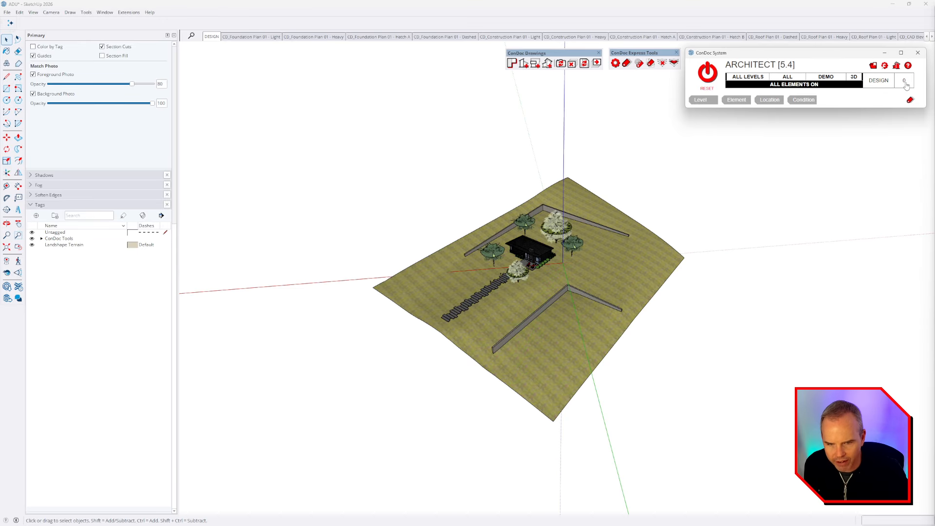
click(906, 81)
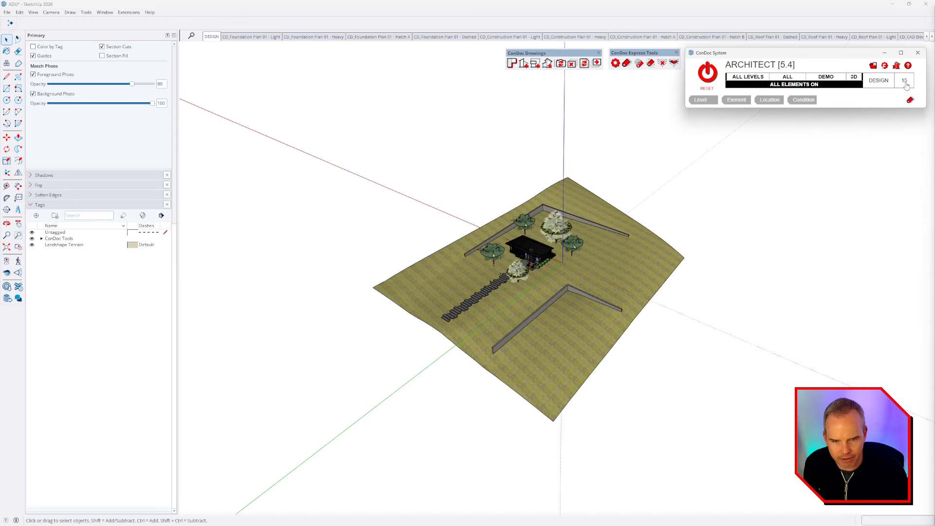
click(906, 84)
click(906, 84)
click(906, 84)
click(906, 85)
click(906, 85)
click(906, 84)
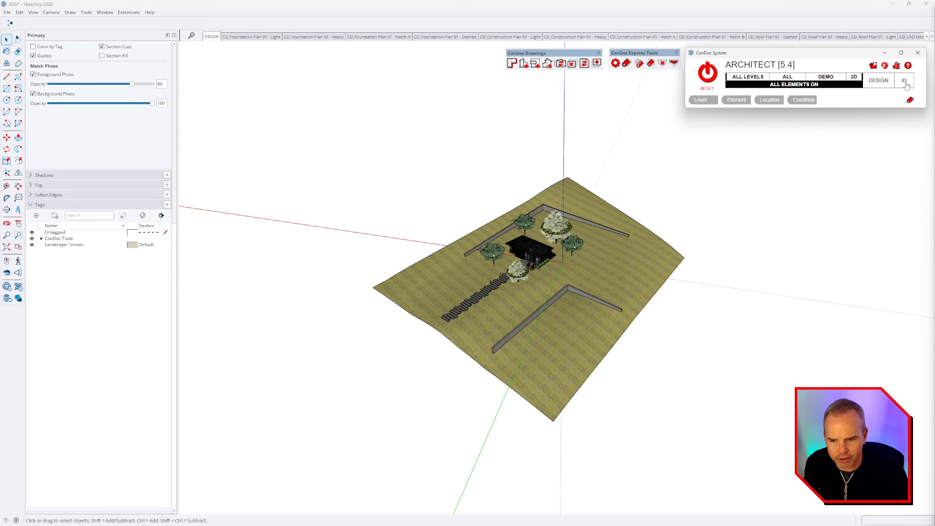
click(906, 84)
middle_drag(741, 317, 539, 310)
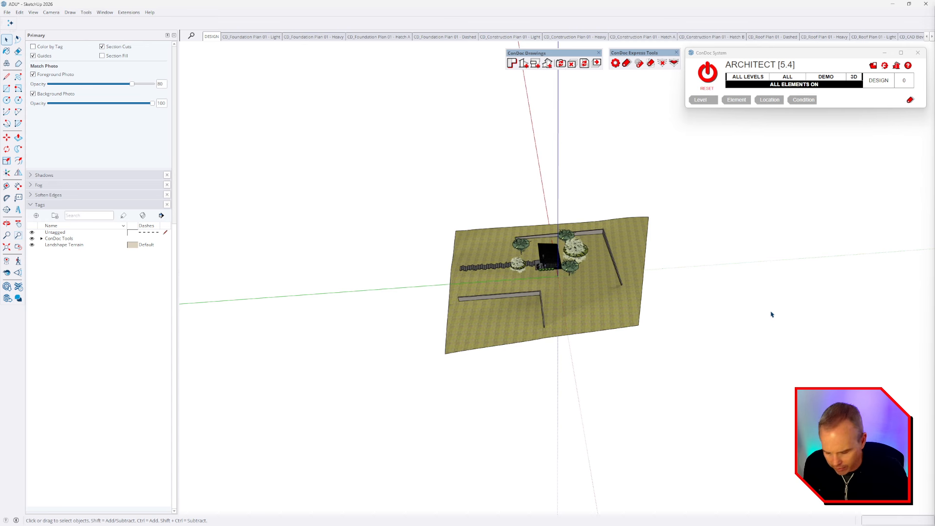
Step: Draw four rectangles beside the site on differently rotated grids, including one at 45 degrees
key(r)
click(721, 191)
click(831, 272)
mouse_move(831, 271)
middle_down()
mouse_move(637, 306)
mouse_move(835, 154)
middle_up()
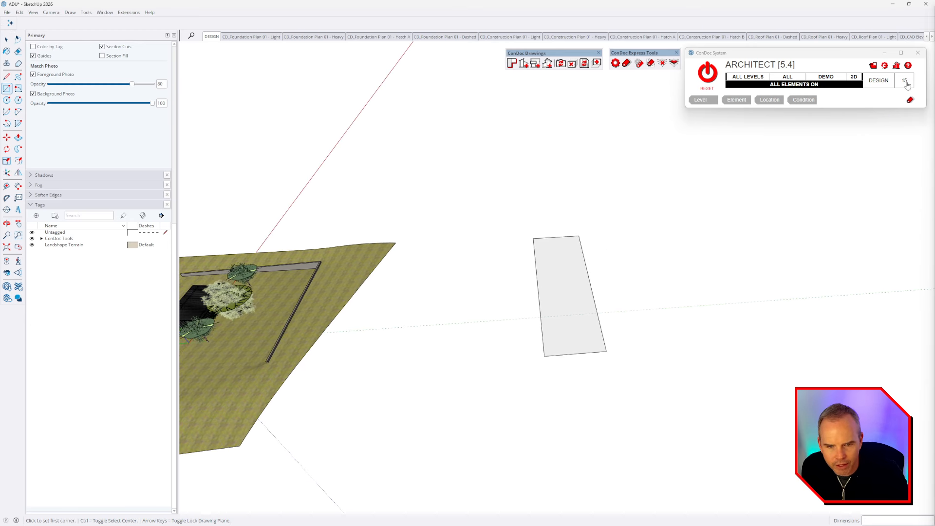
click(649, 208)
click(683, 320)
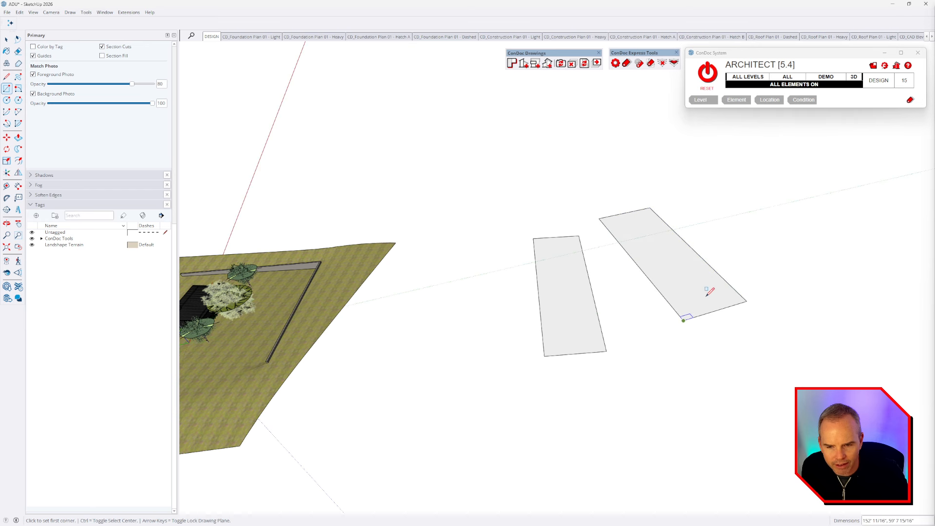
click(764, 157)
click(731, 238)
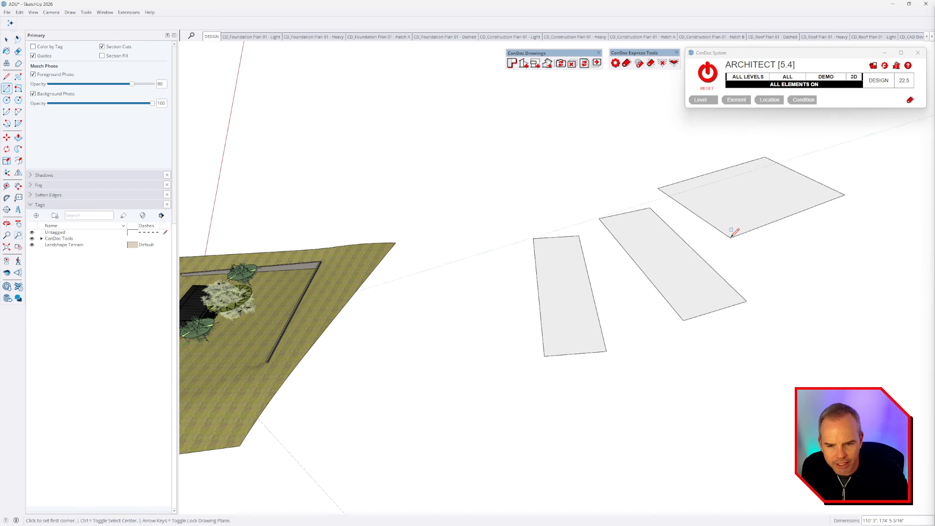
click(560, 136)
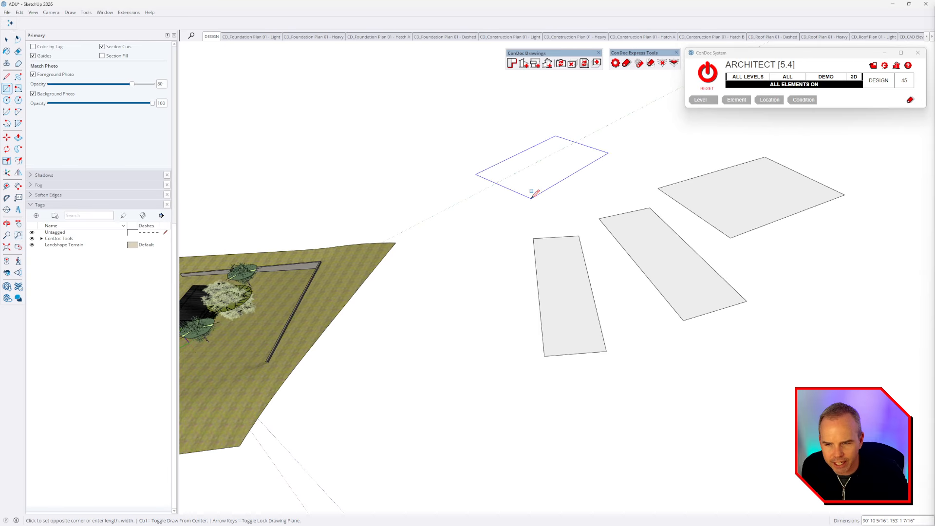
click(534, 197)
mouse_move(534, 197)
middle_down()
mouse_move(604, 336)
mouse_move(755, 229)
mouse_move(730, 306)
mouse_move(596, 323)
mouse_move(721, 251)
middle_up()
Step: Run AXIS CHECK, reset grid shift to 0, and view the configuration listing shifts 0, 55, 22.5, 45
click(880, 81)
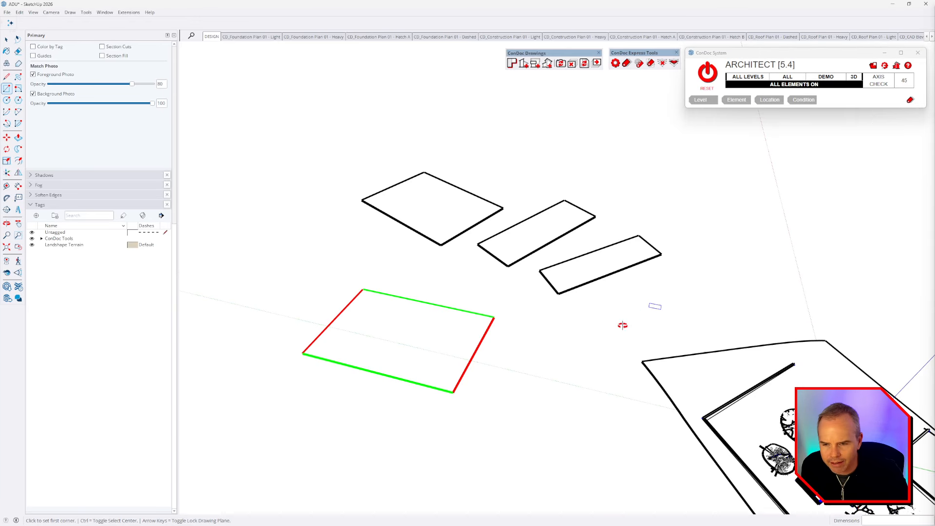
middle_drag(622, 323, 273, 361)
click(905, 85)
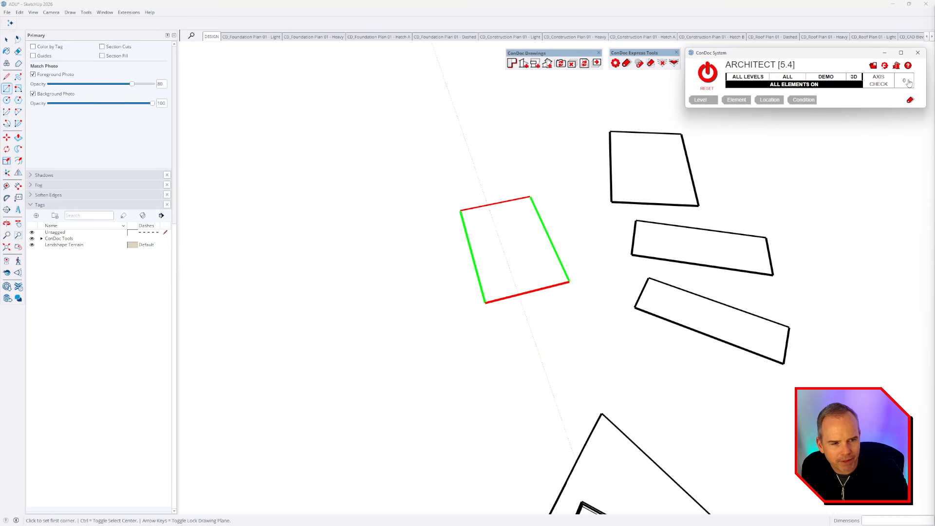
click(905, 83)
drag(327, 149, 357, 148)
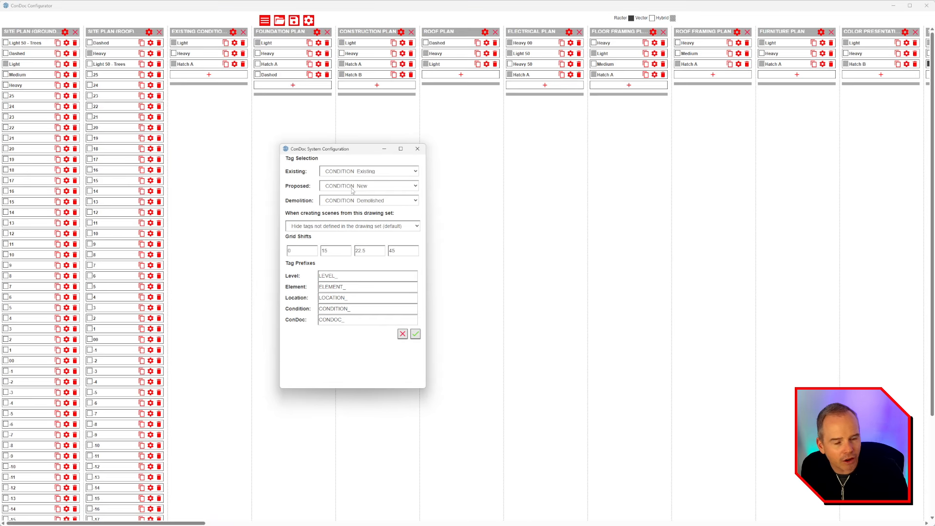